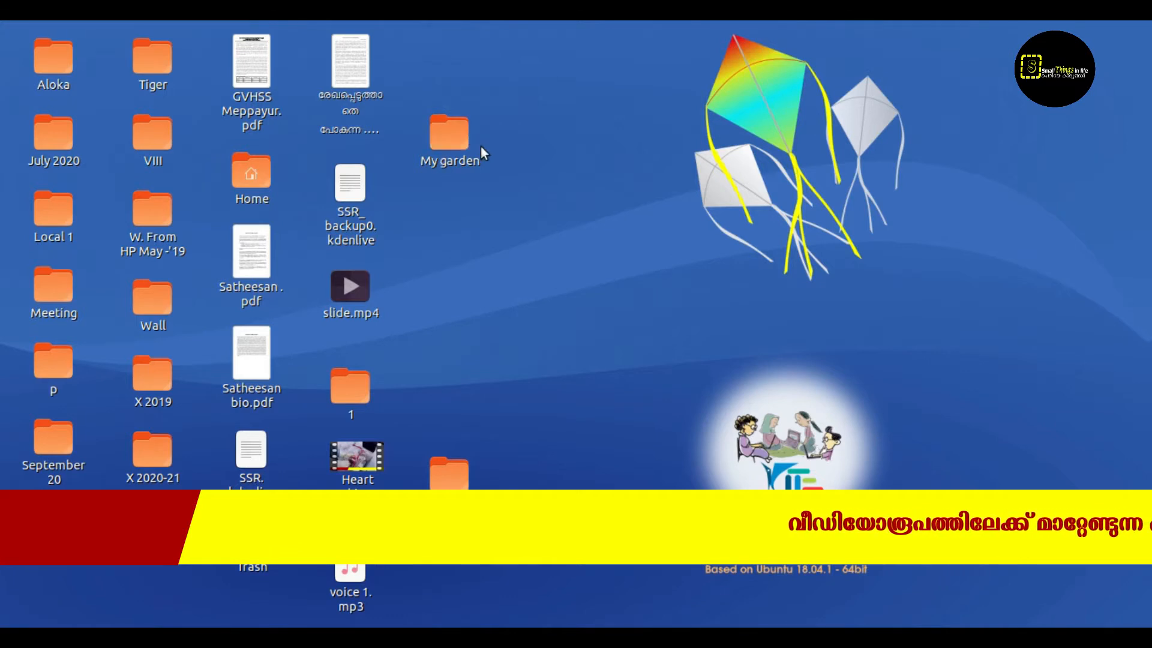
Look into the My garden folder on the desktop and launch the Kdenlive video editor.
{"action": "double_click", "coordinate": [448, 135]}
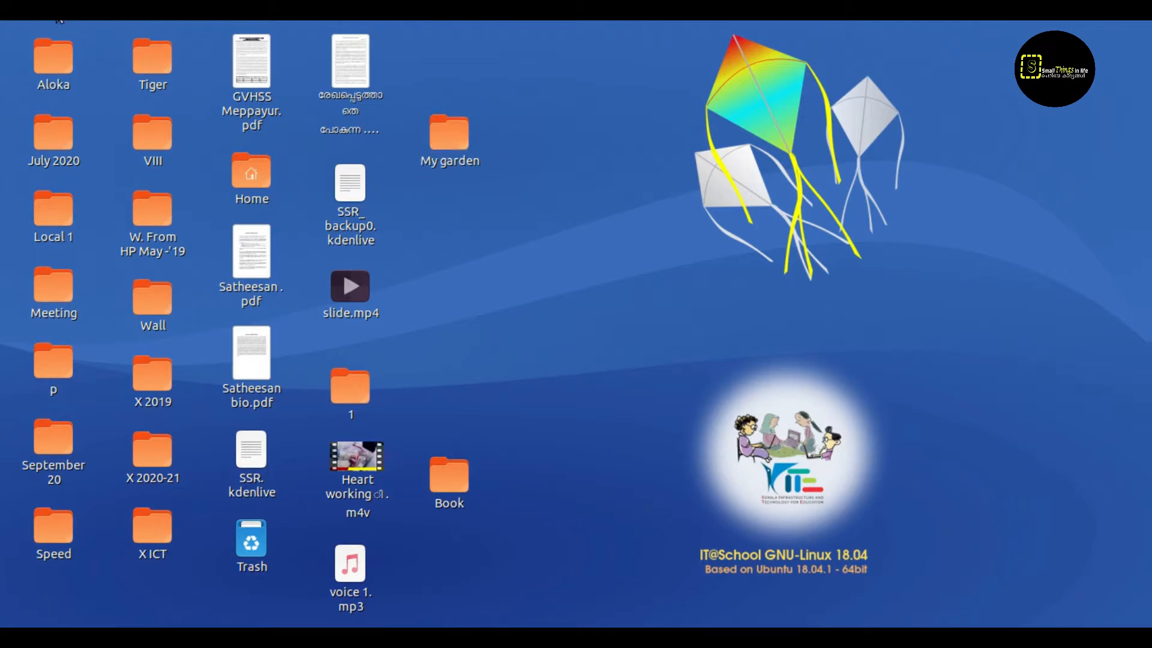
{"action": "left_click", "coordinate": [59, 19]}
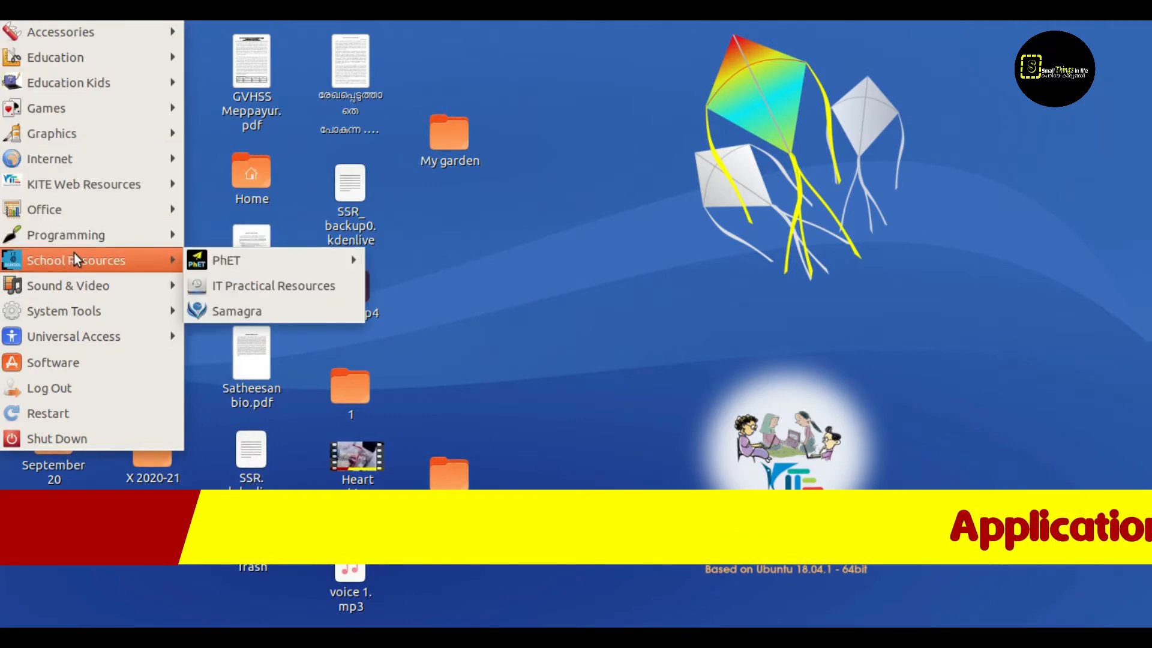
{"action": "mouse_move", "coordinate": [72, 290]}
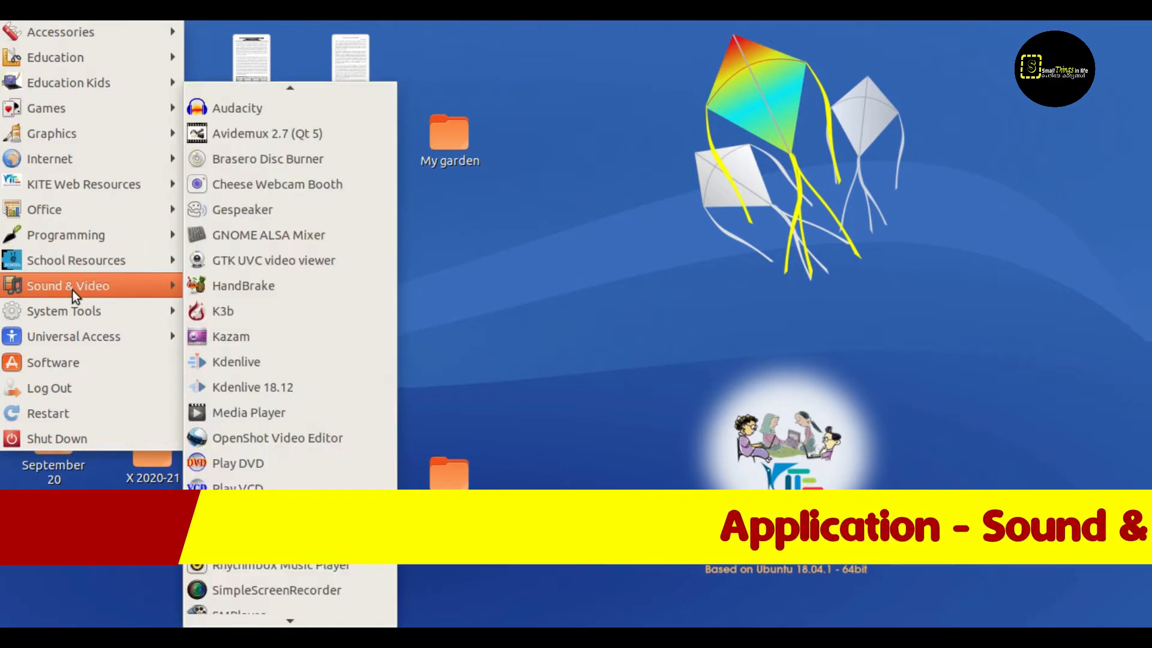
{"action": "left_click", "coordinate": [275, 360]}
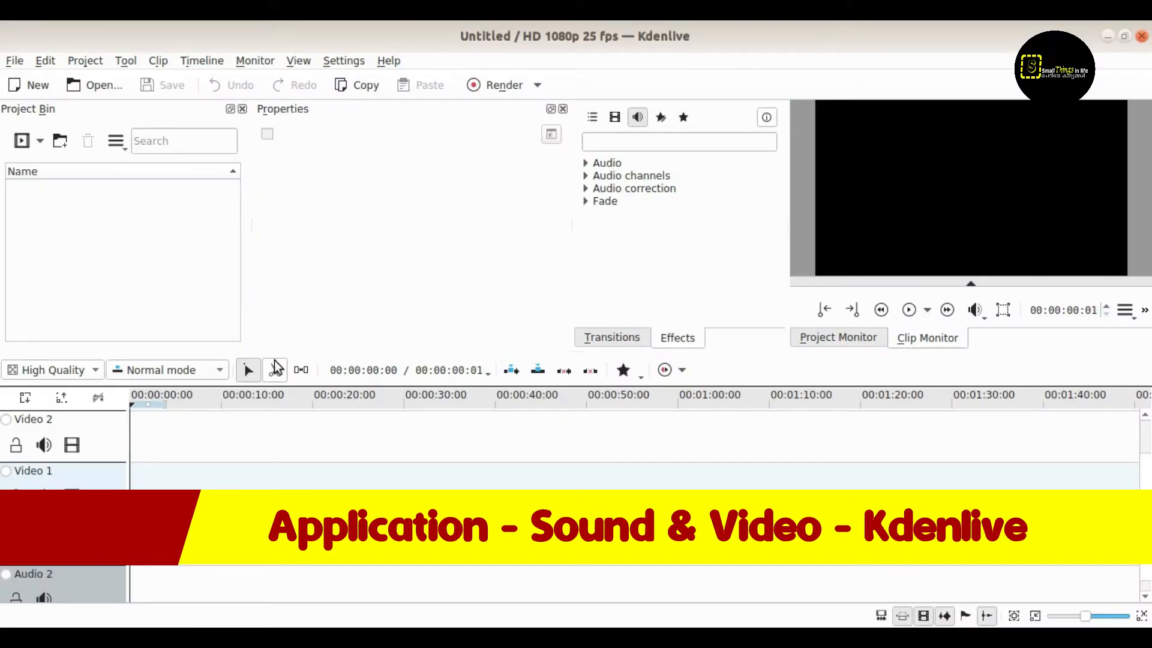
Create a new project with the Full HD profile HD 1080p 30 fps.
{"action": "left_click", "coordinate": [13, 61]}
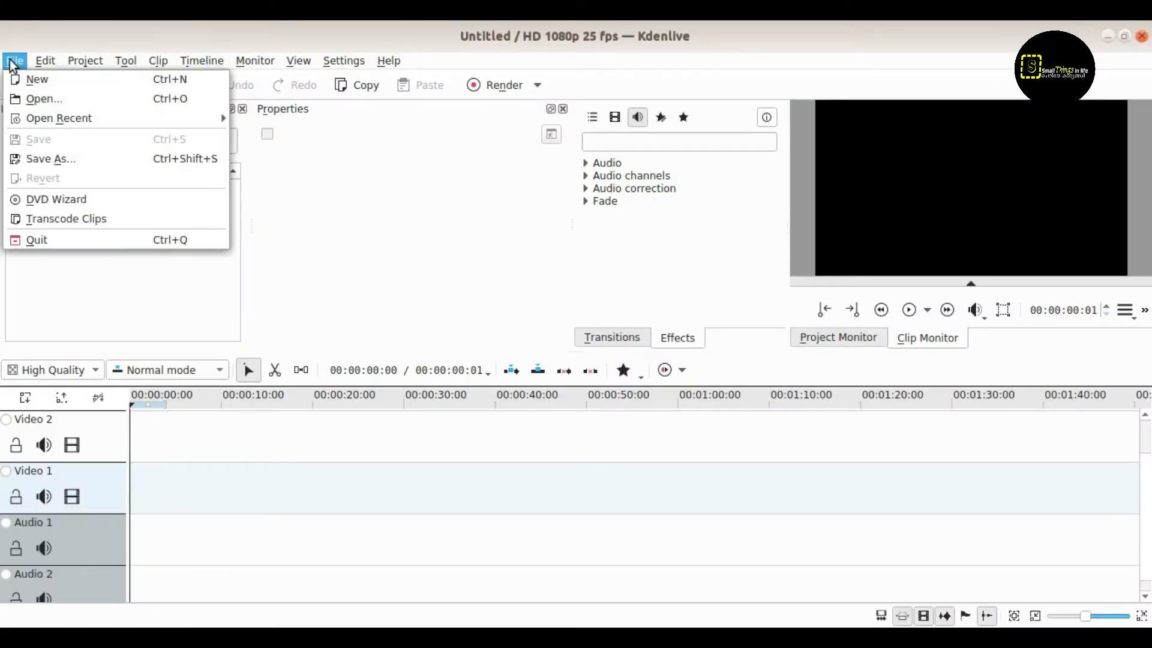
{"action": "left_click", "coordinate": [49, 78]}
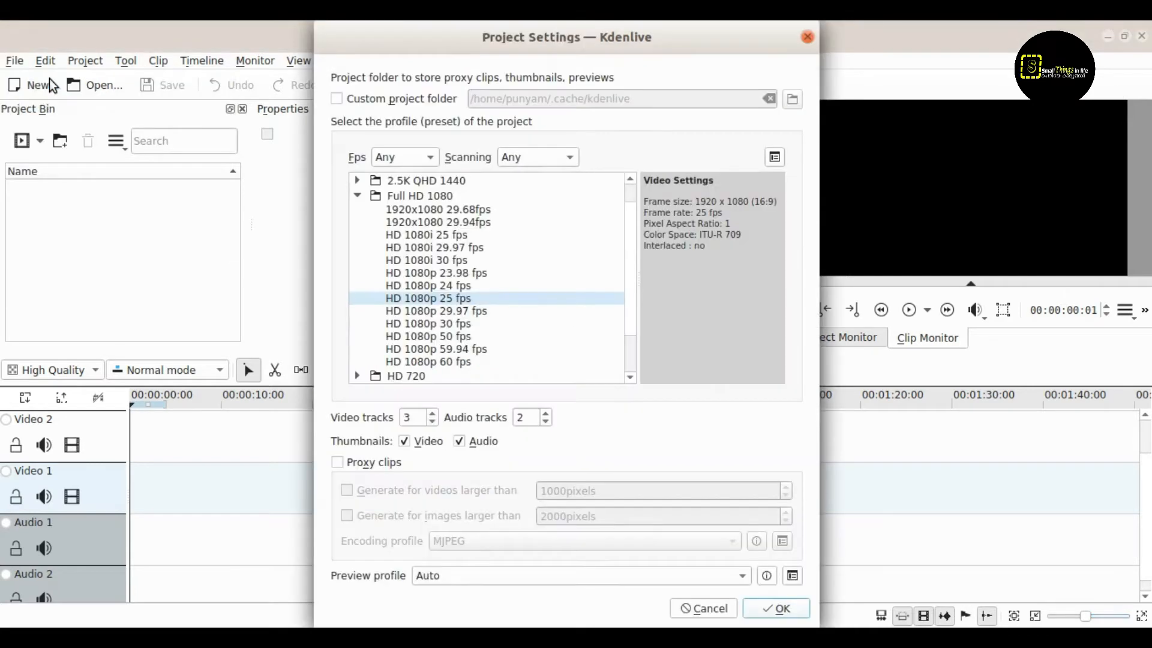
{"action": "left_click", "coordinate": [445, 326]}
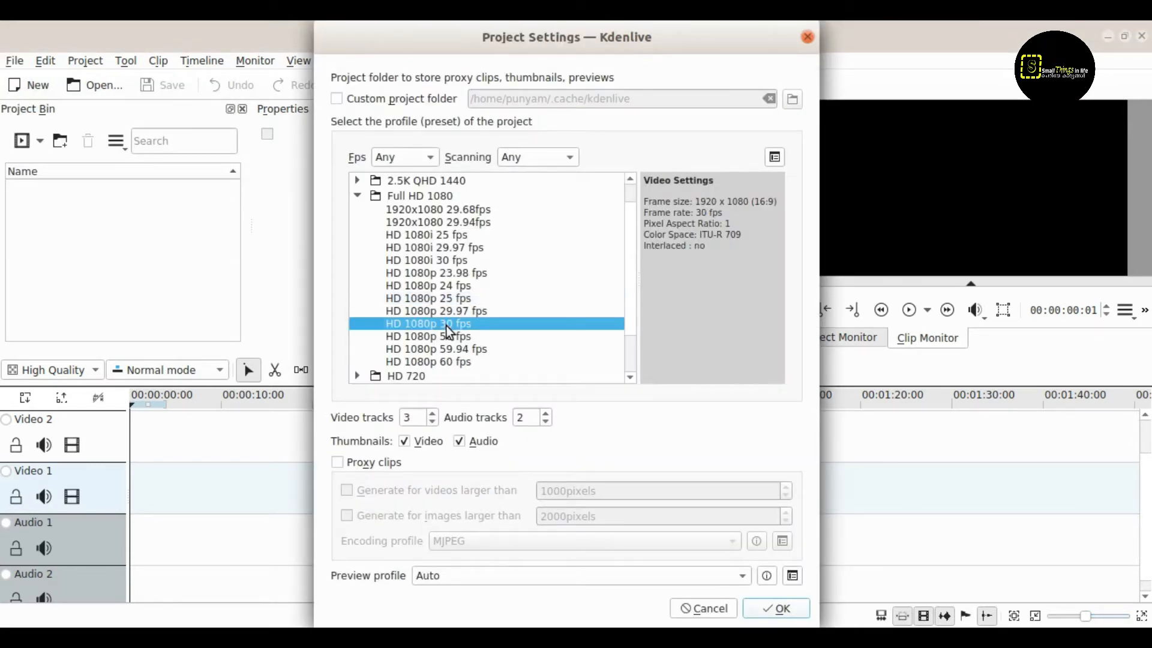
{"action": "left_click", "coordinate": [783, 607]}
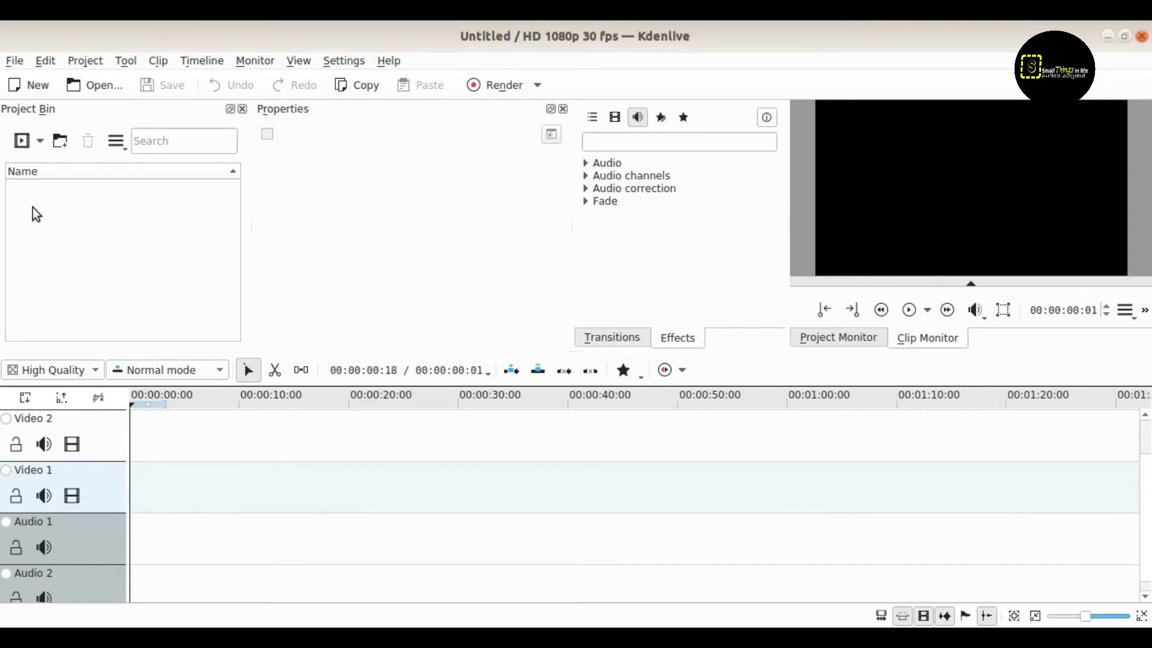
Start a new slideshow clip in the project bin and name it "my garden".
{"action": "left_click", "coordinate": [39, 141]}
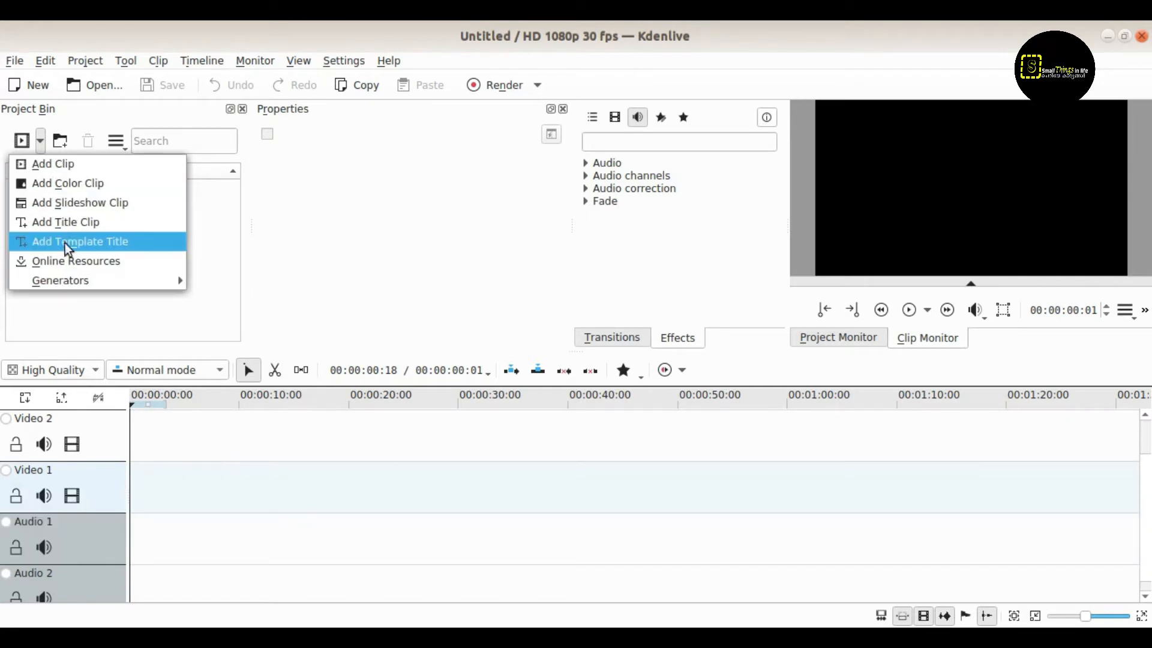
{"action": "left_click", "coordinate": [81, 203]}
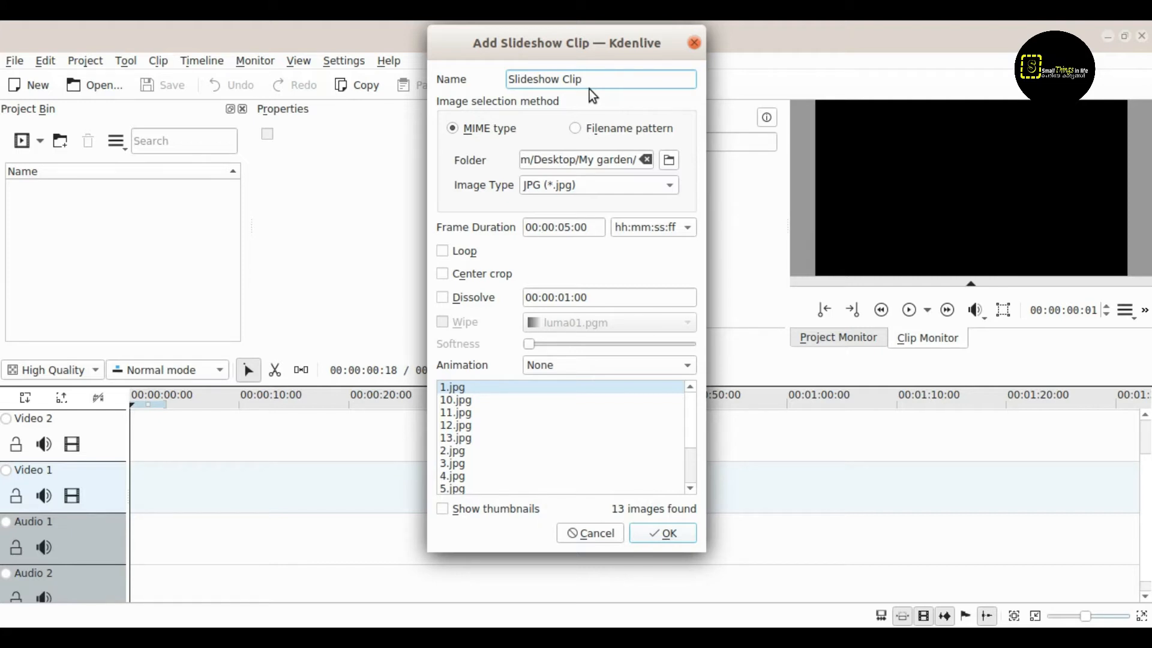
{"action": "key", "text": "BackSpace"}
{"action": "key", "text": "BackSpace"}
{"action": "key", "text": "BackSpace"}
{"action": "key", "text": "BackSpace"}
{"action": "key", "text": "BackSpace"}
{"action": "key", "text": "BackSpace"}
{"action": "key", "text": "BackSpace"}
{"action": "key", "text": "BackSpace"}
{"action": "key", "text": "BackSpace"}
{"action": "key", "text": "BackSpace"}
{"action": "key", "text": "BackSpace"}
{"action": "key", "text": "BackSpace"}
{"action": "key", "text": "BackSpace"}
{"action": "type", "text": "my garden"}
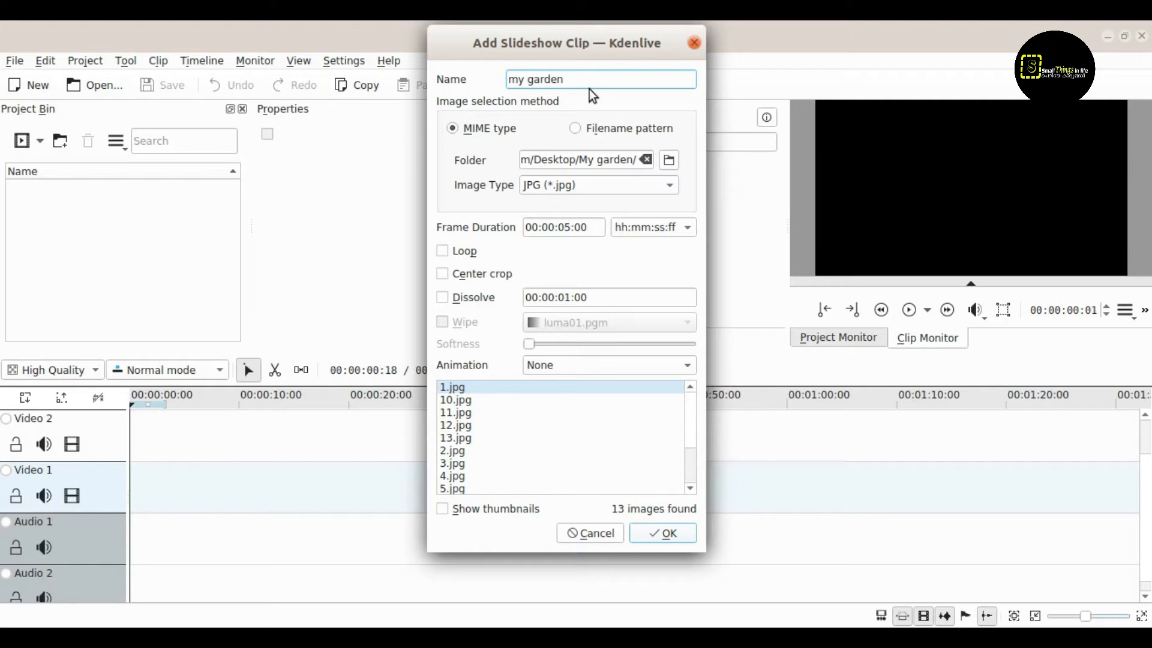
Choose the My garden folder on the Desktop as the slideshow's image folder.
{"action": "left_click", "coordinate": [668, 161]}
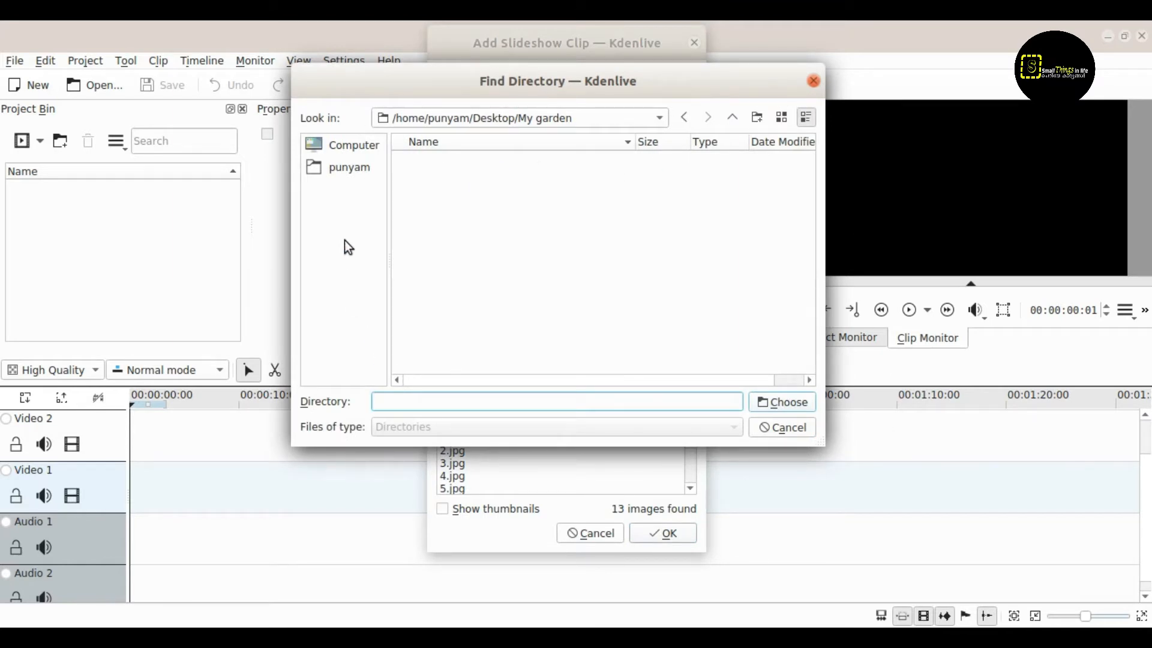
{"action": "left_click", "coordinate": [353, 168]}
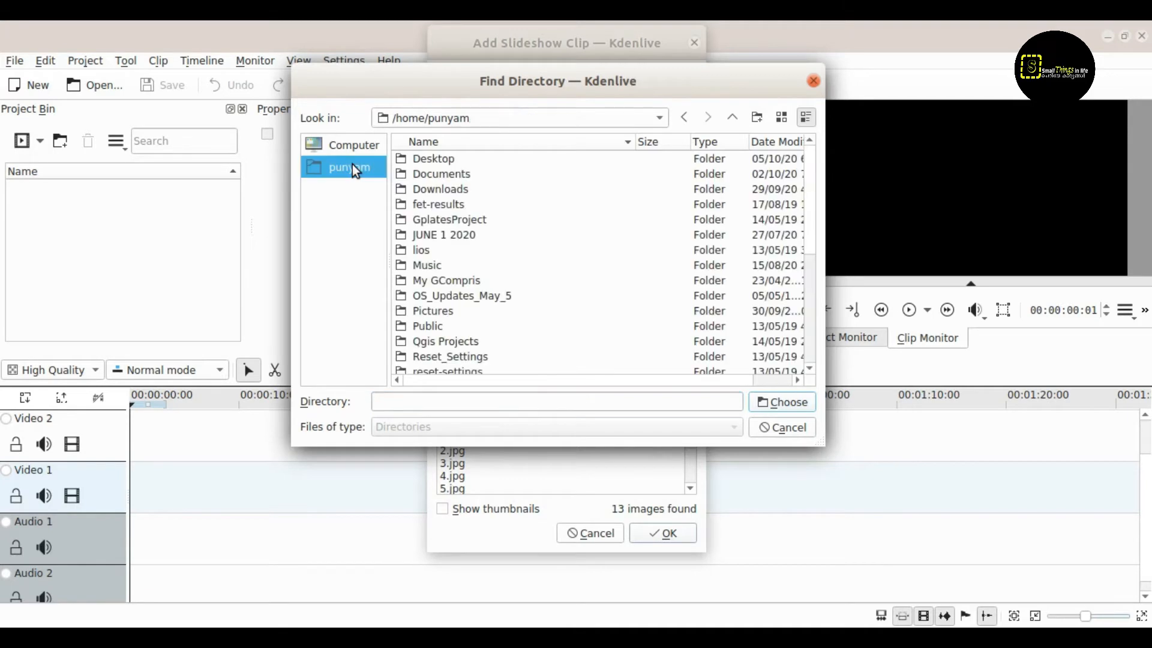
{"action": "double_click", "coordinate": [434, 158]}
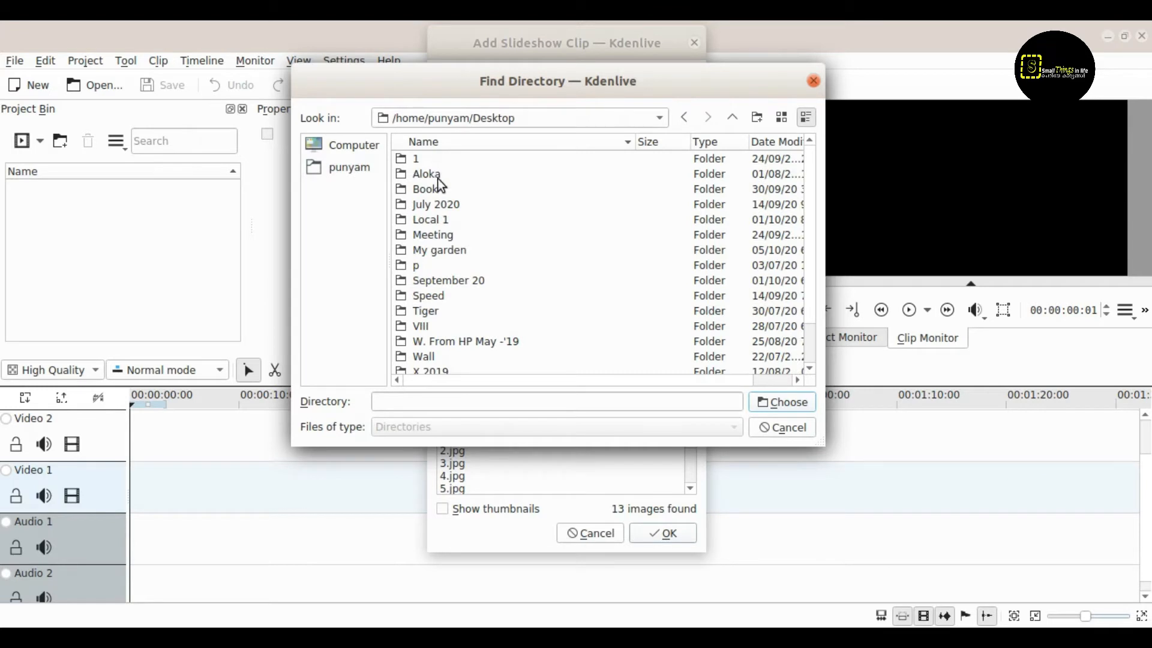
{"action": "left_click", "coordinate": [441, 249]}
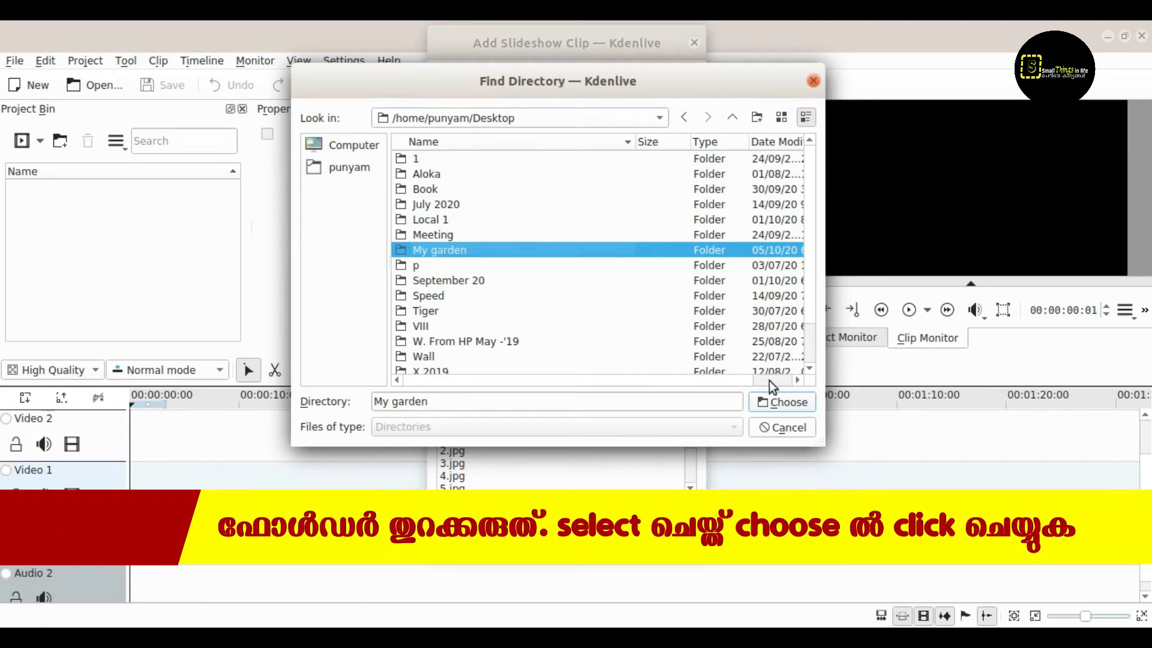
{"action": "left_click", "coordinate": [783, 403]}
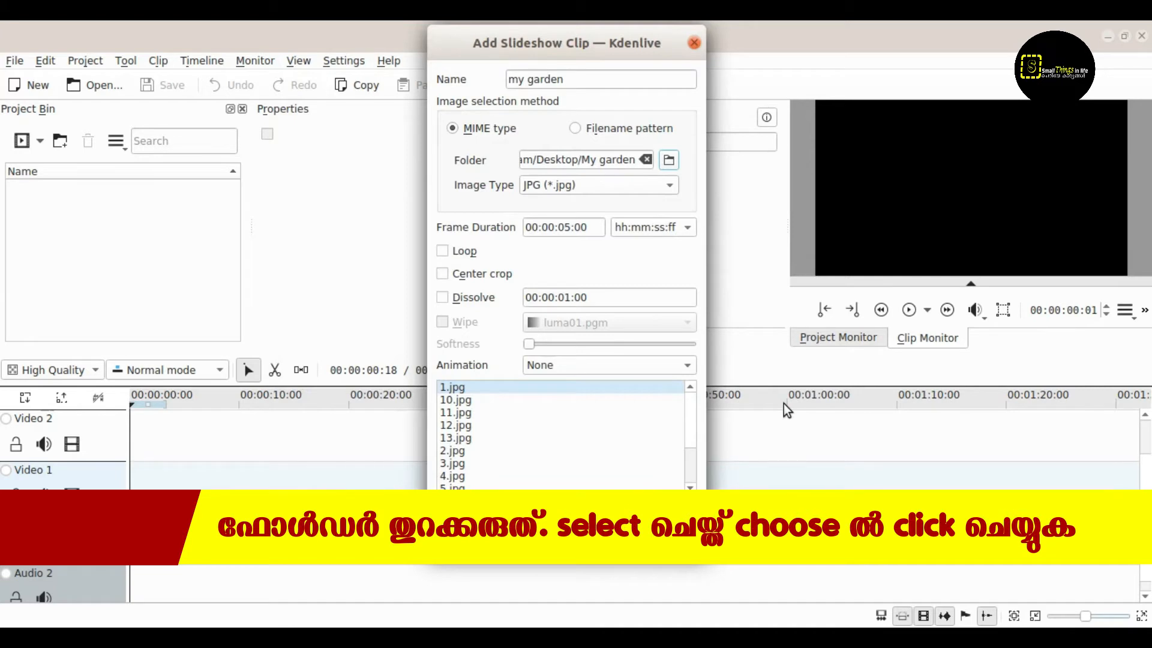
Look through the list of JPG images included in the slideshow clip.
{"action": "scroll", "coordinate": [530, 451], "scroll_direction": "down", "scroll_amount": 2}
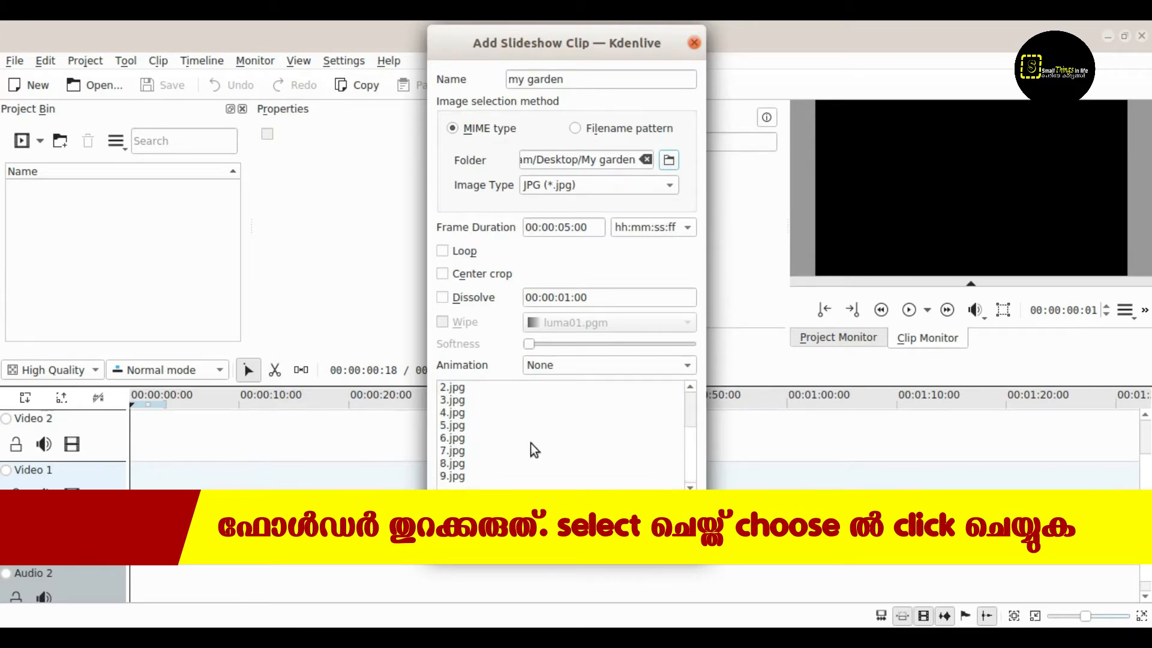
{"action": "scroll", "coordinate": [532, 445], "scroll_direction": "up", "scroll_amount": 2}
{"action": "scroll", "coordinate": [530, 450], "scroll_direction": "down", "scroll_amount": 2}
{"action": "scroll", "coordinate": [531, 450], "scroll_direction": "up", "scroll_amount": 2}
{"action": "scroll", "coordinate": [530, 450], "scroll_direction": "down", "scroll_amount": 2}
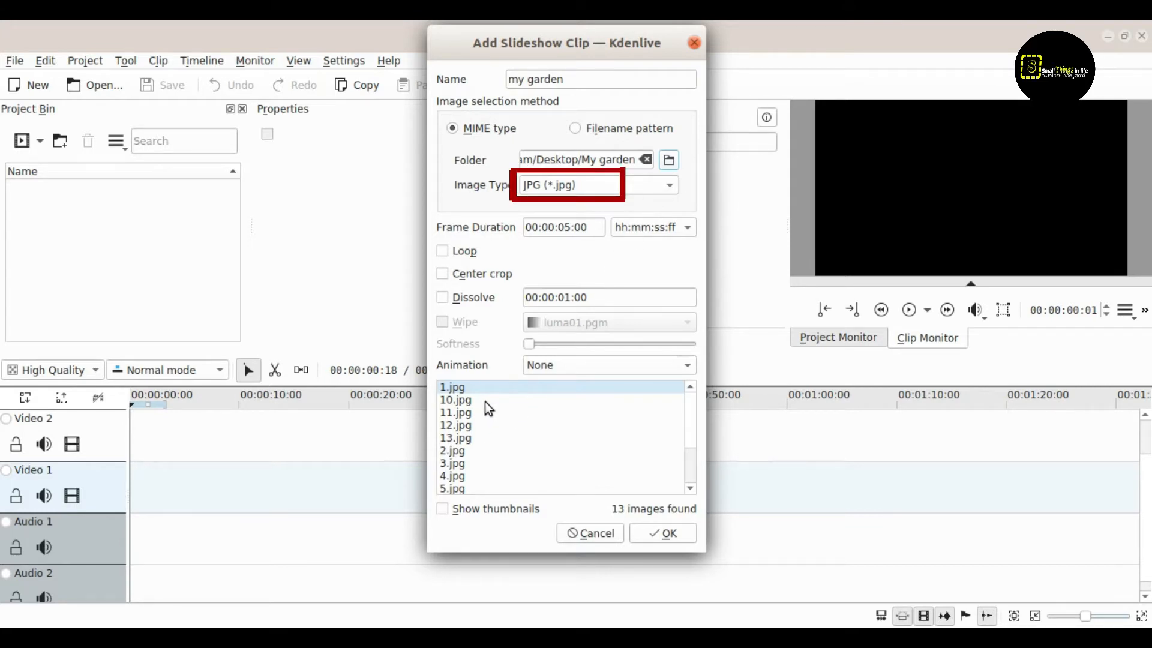
{"action": "scroll", "coordinate": [485, 402], "scroll_direction": "down", "scroll_amount": 2}
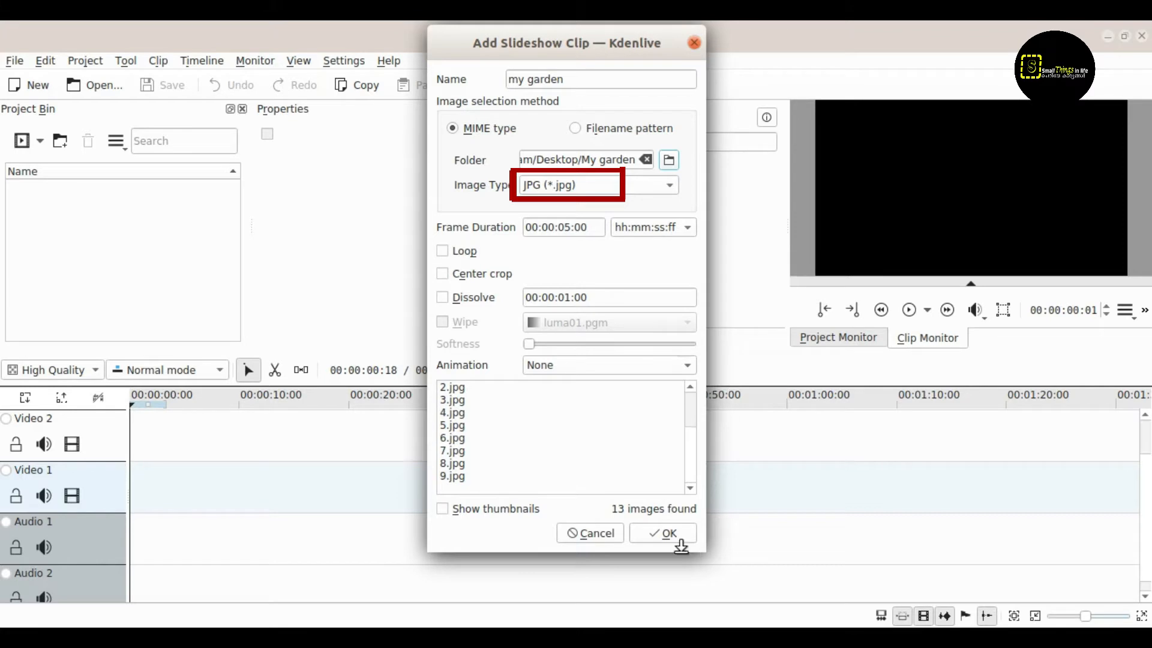
{"action": "scroll", "coordinate": [564, 428], "scroll_direction": "up", "scroll_amount": 2}
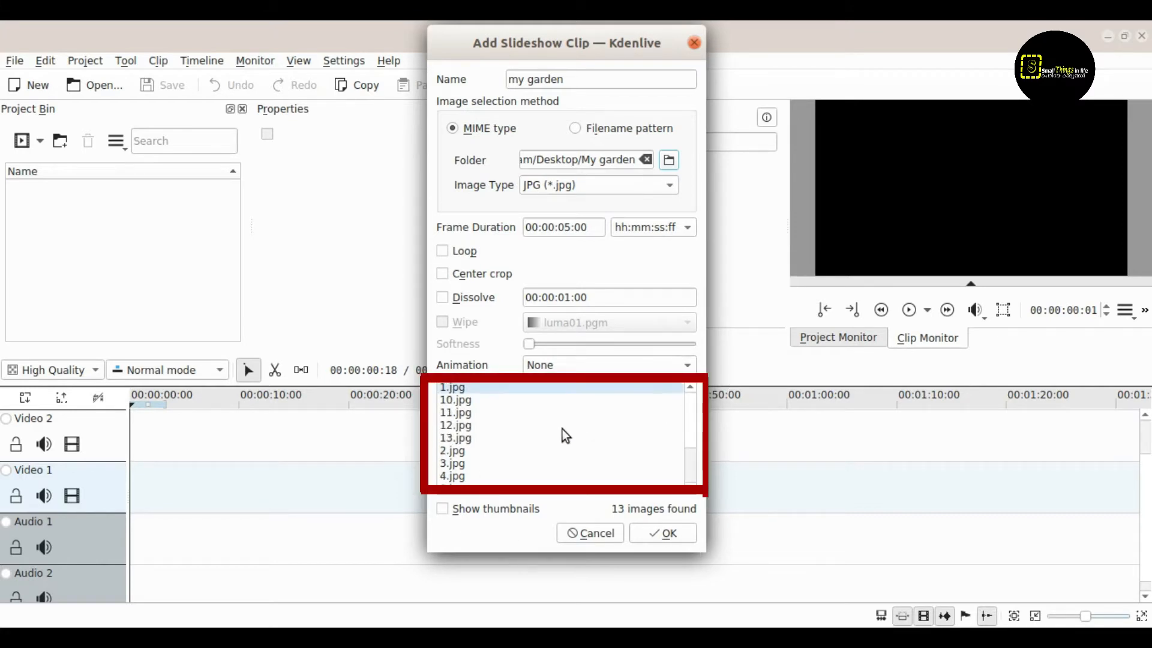
{"action": "scroll", "coordinate": [561, 430], "scroll_direction": "down", "scroll_amount": 2}
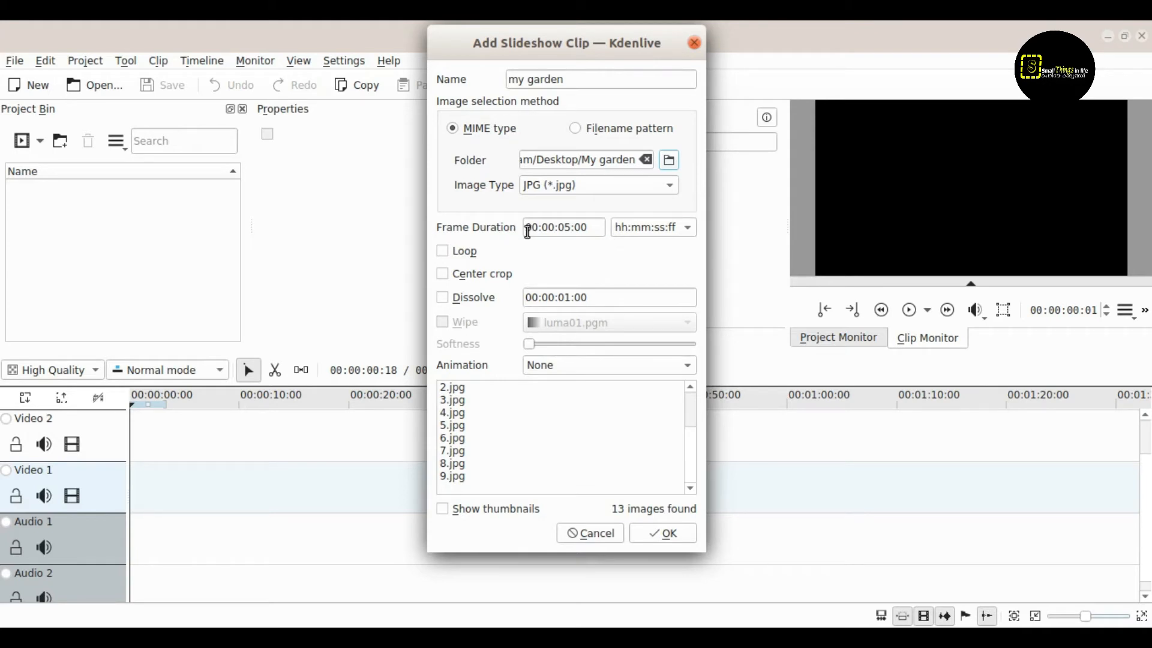
Set the frame duration to 00:00:04:00, enable Dissolve and the luma02.pgm Wipe, and add the slideshow clip to the project.
{"action": "left_click", "coordinate": [569, 226]}
{"action": "left_click", "coordinate": [443, 324]}
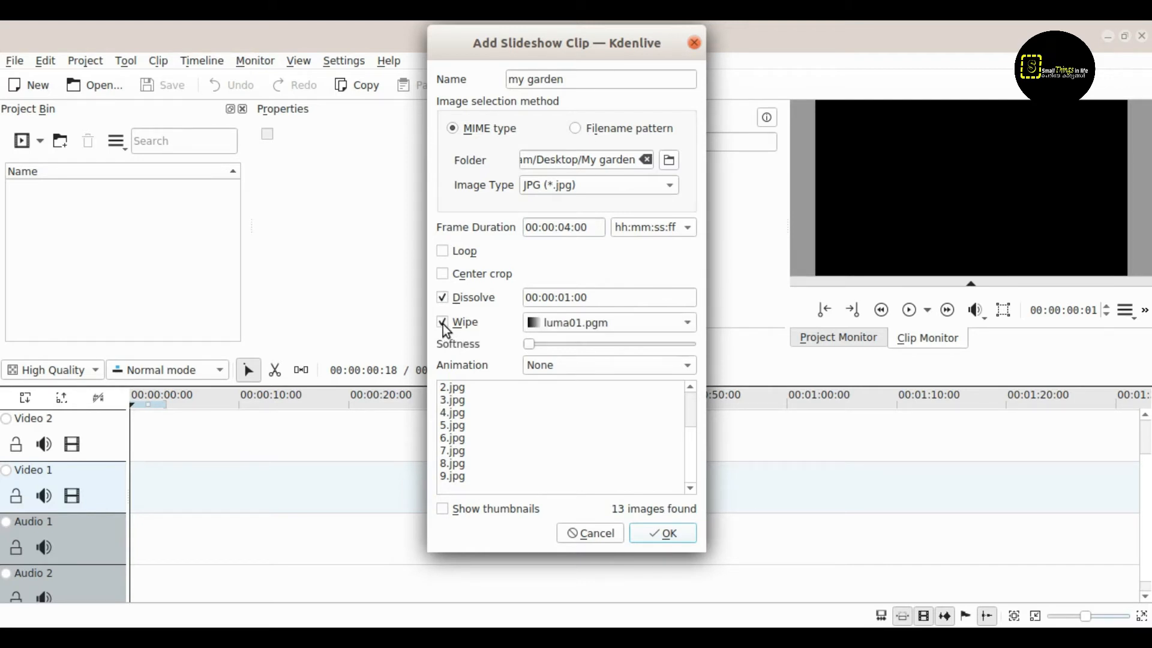
{"action": "left_click", "coordinate": [689, 323]}
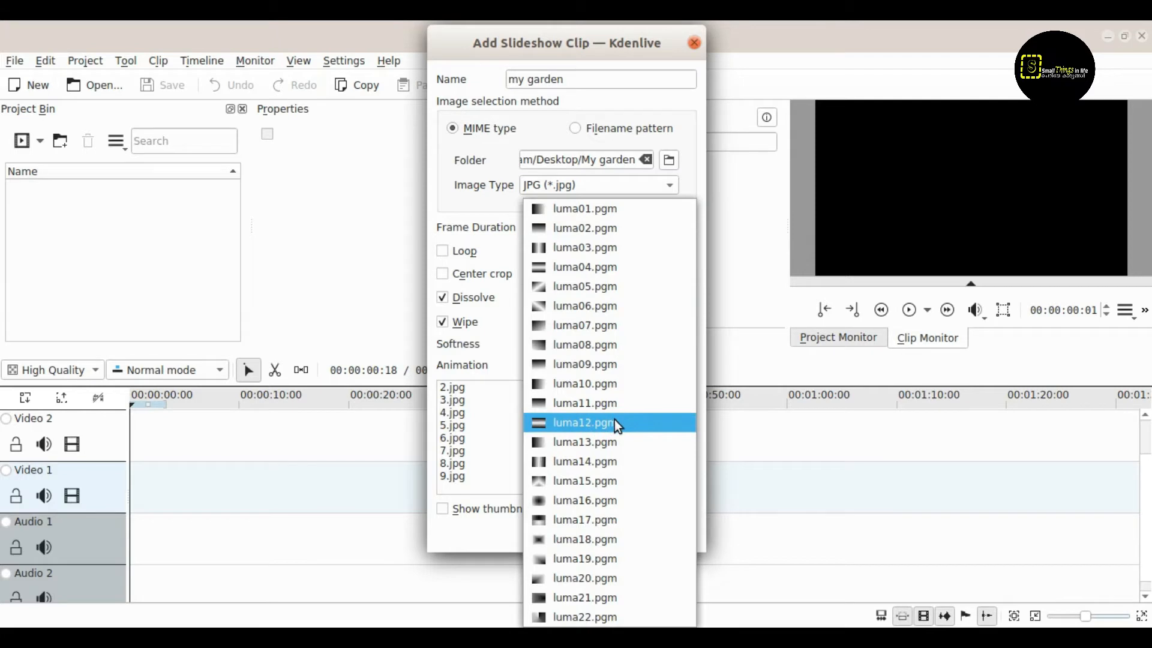
{"action": "left_click", "coordinate": [583, 228]}
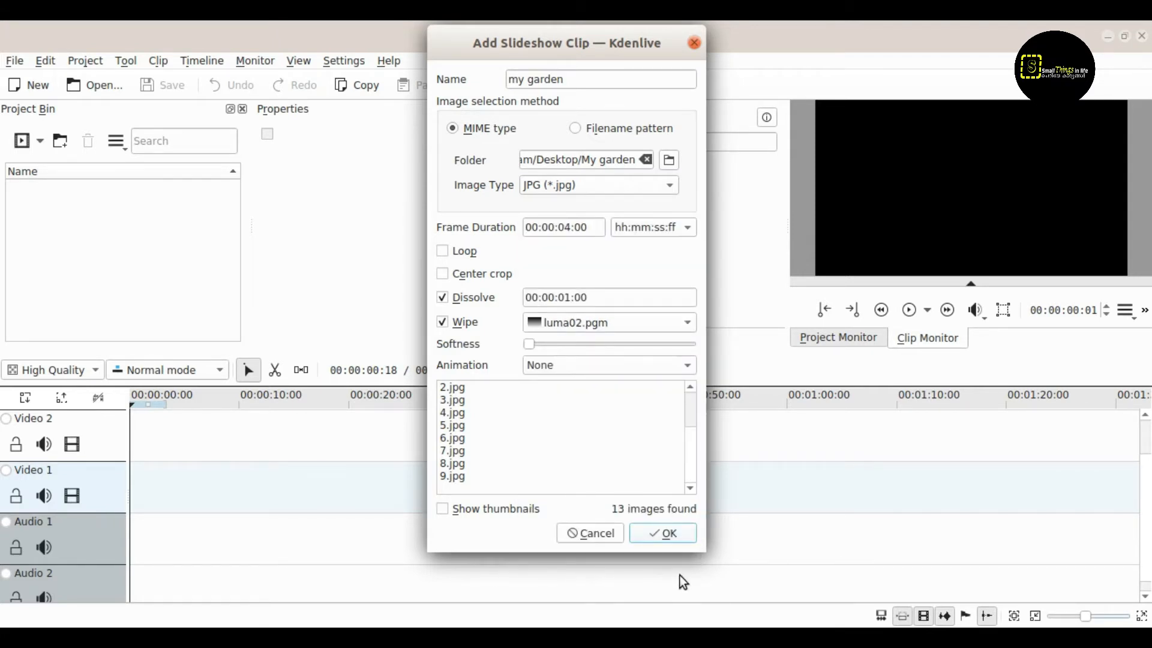
{"action": "left_click", "coordinate": [669, 537]}
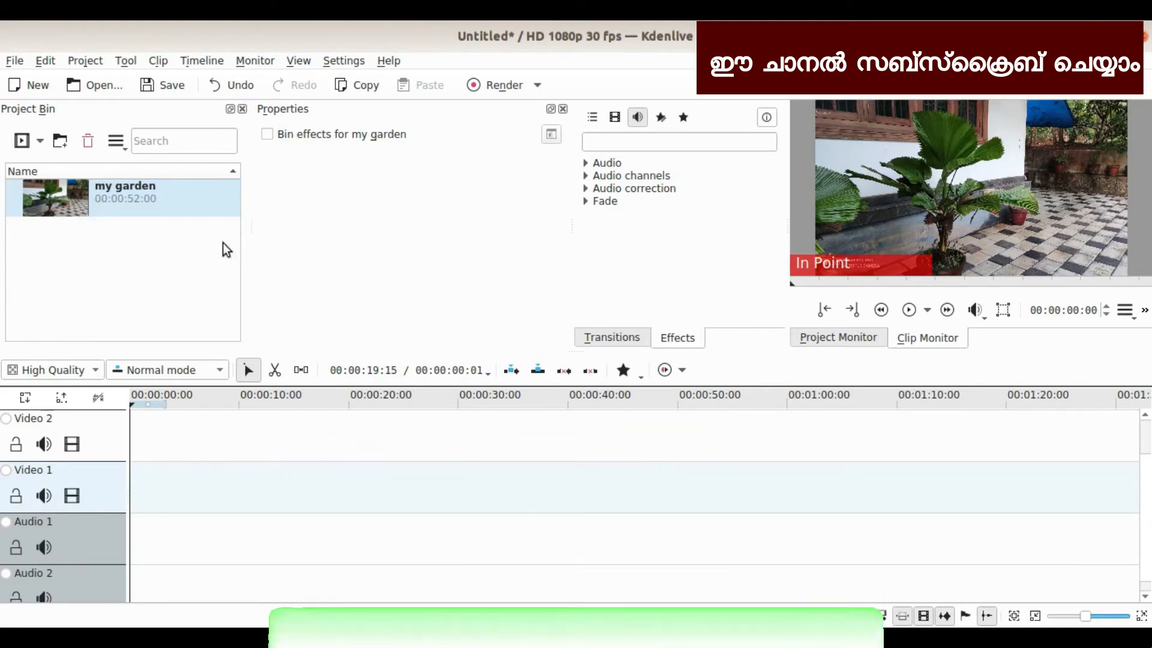
Place the my garden slideshow at the start of the Video 1 track and play it in the project monitor.
{"action": "left_click", "coordinate": [69, 189]}
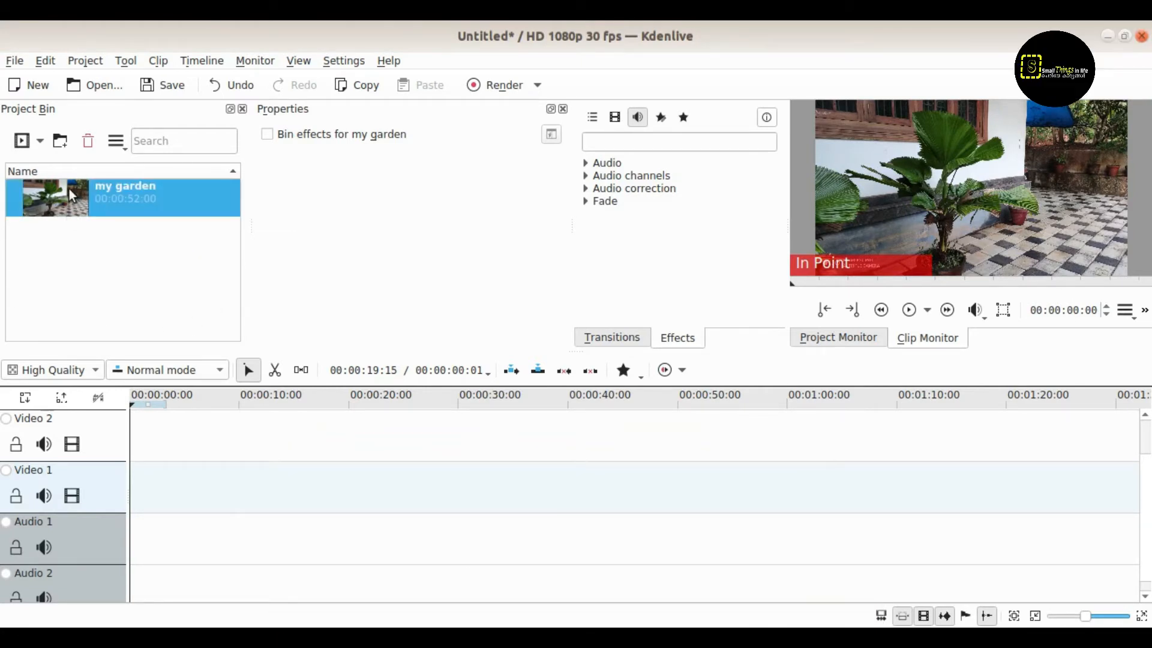
{"action": "left_click_drag", "start_coordinate": [98, 220], "coordinate": [131, 484]}
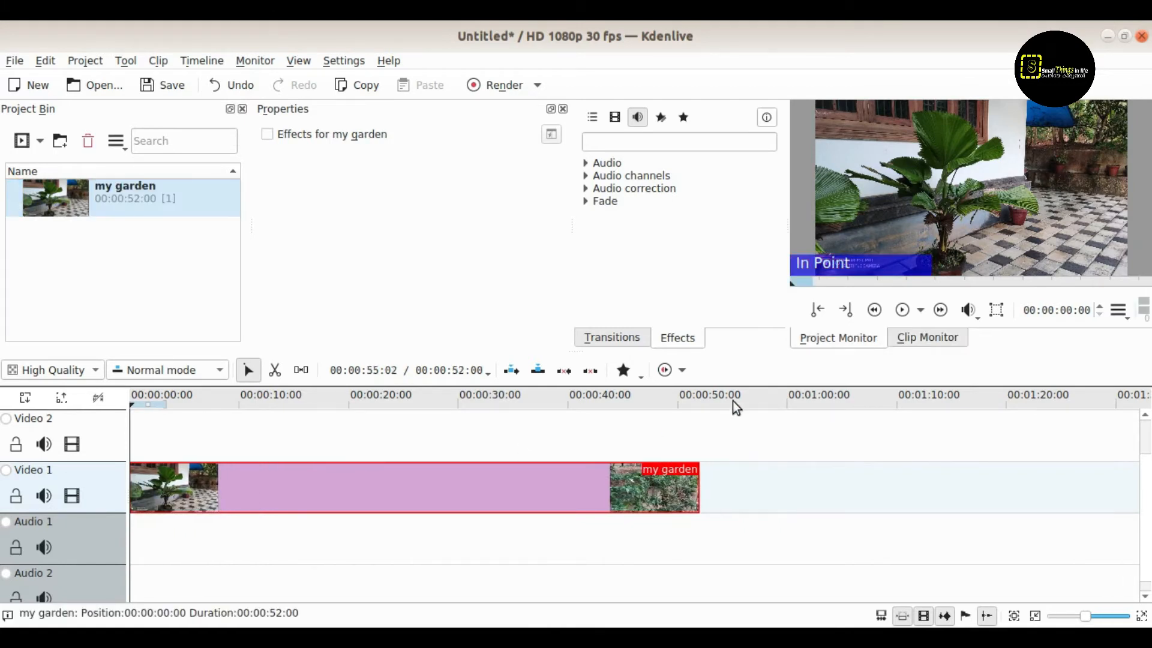
{"action": "left_click", "coordinate": [903, 311]}
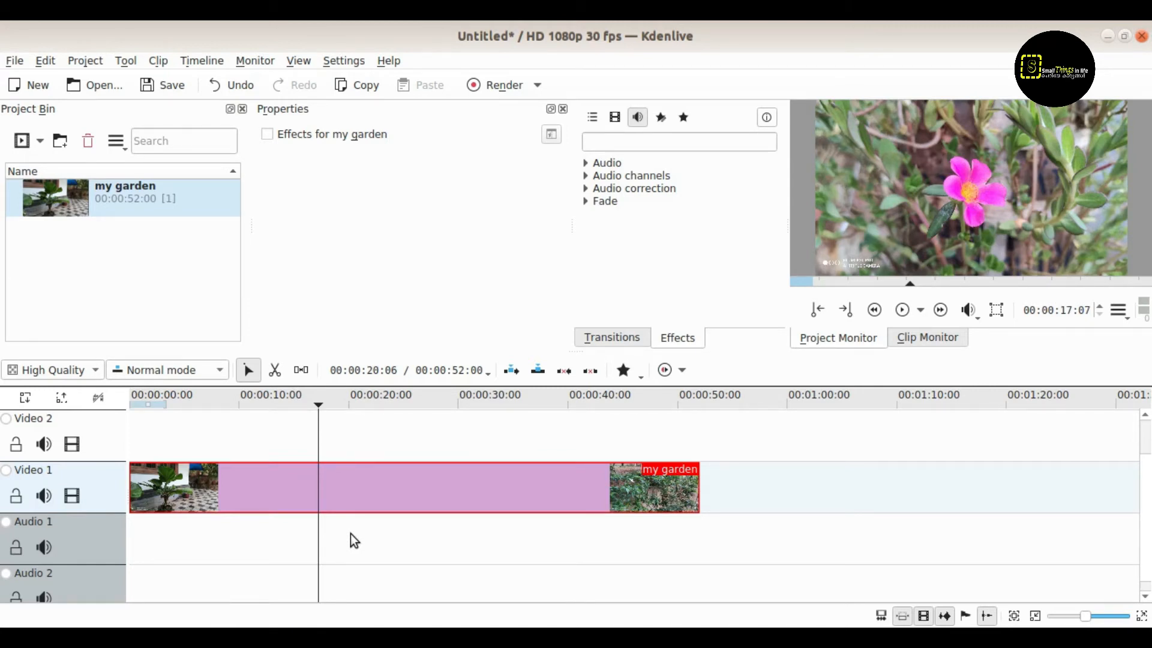
Move the my garden clip to 00:00:04:02 on Video 1 and add a Fade from Black effect lasting 00:00:01:16.
{"action": "left_click_drag", "start_coordinate": [419, 492], "coordinate": [466, 484]}
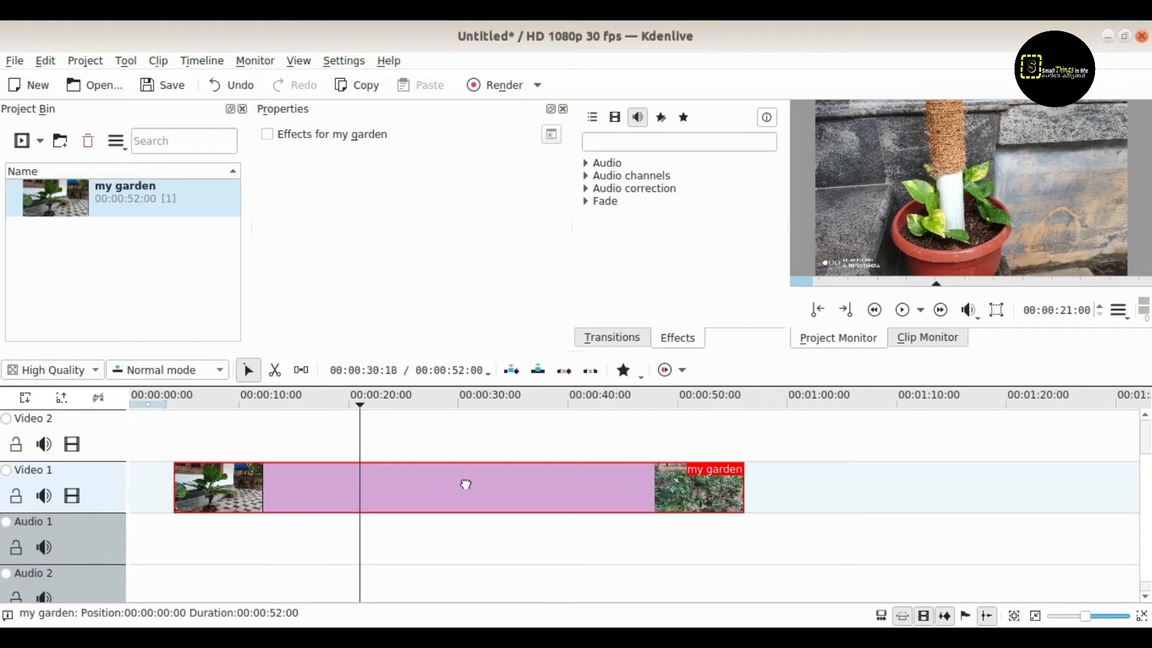
{"action": "right_click", "coordinate": [449, 485]}
{"action": "mouse_move", "coordinate": [479, 453]}
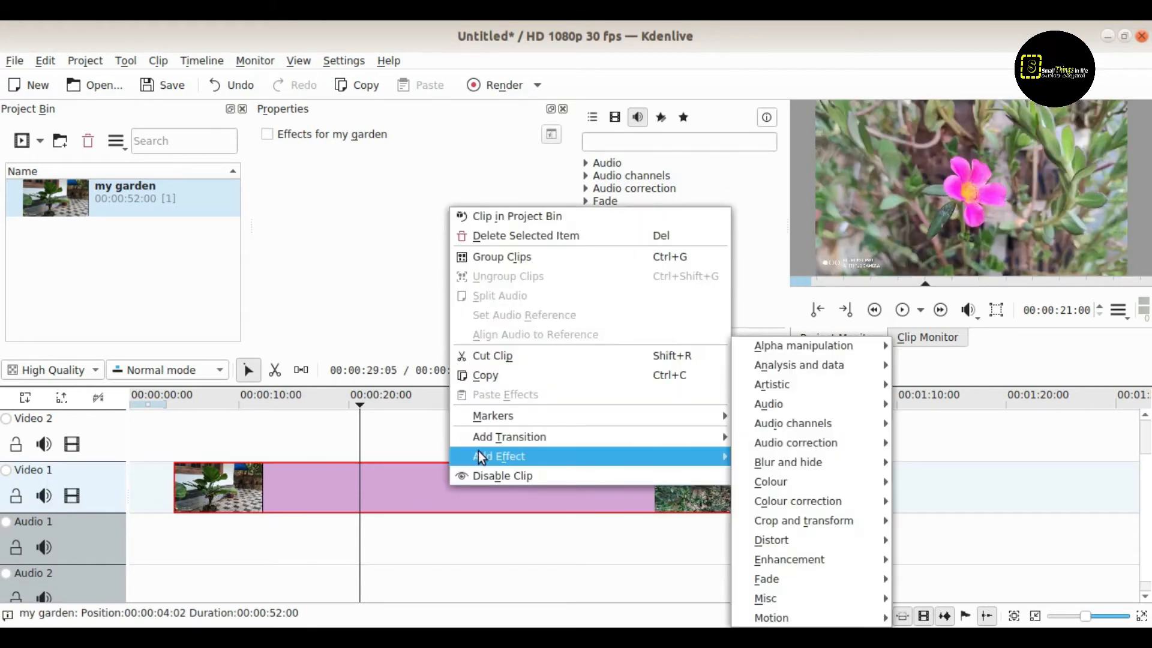
{"action": "mouse_move", "coordinate": [809, 583]}
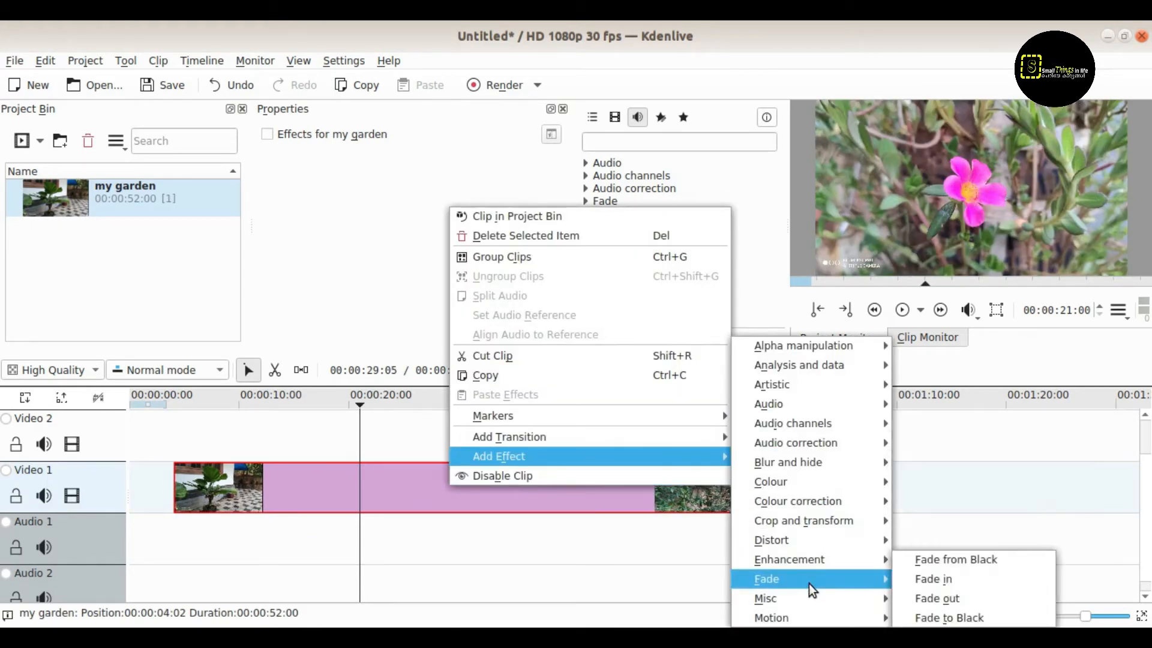
{"action": "left_click", "coordinate": [938, 560]}
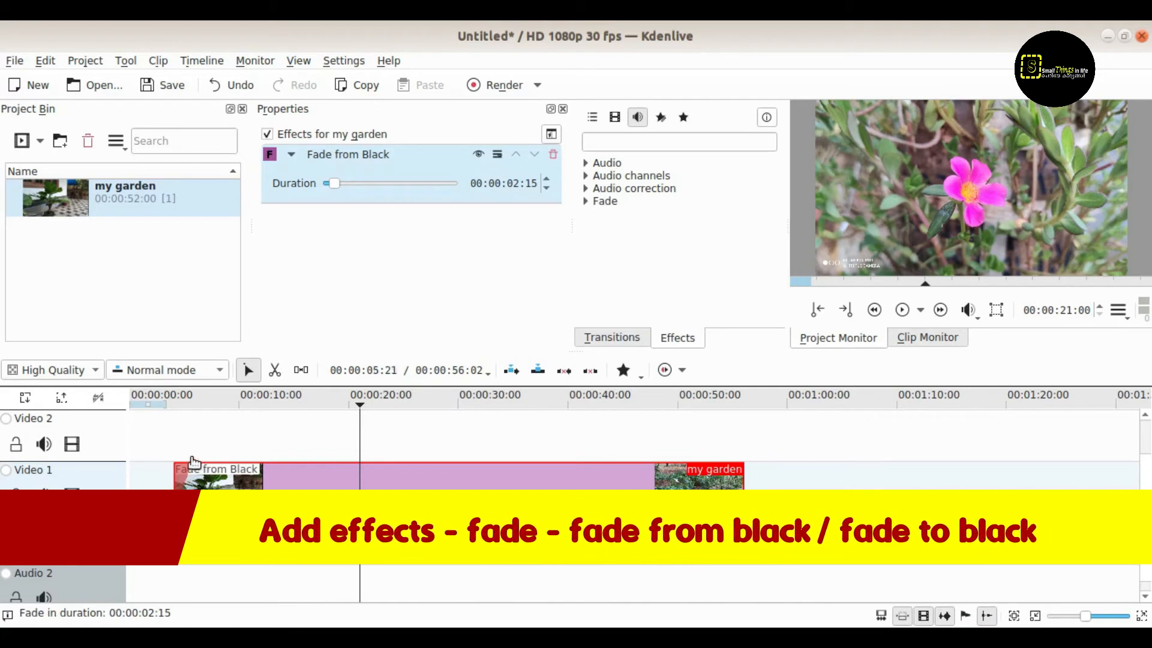
{"action": "left_click_drag", "start_coordinate": [193, 461], "coordinate": [183, 462]}
Add a Fade to Black effect to the my garden clip and set its duration to 00:00:01:09.
{"action": "right_click", "coordinate": [615, 474]}
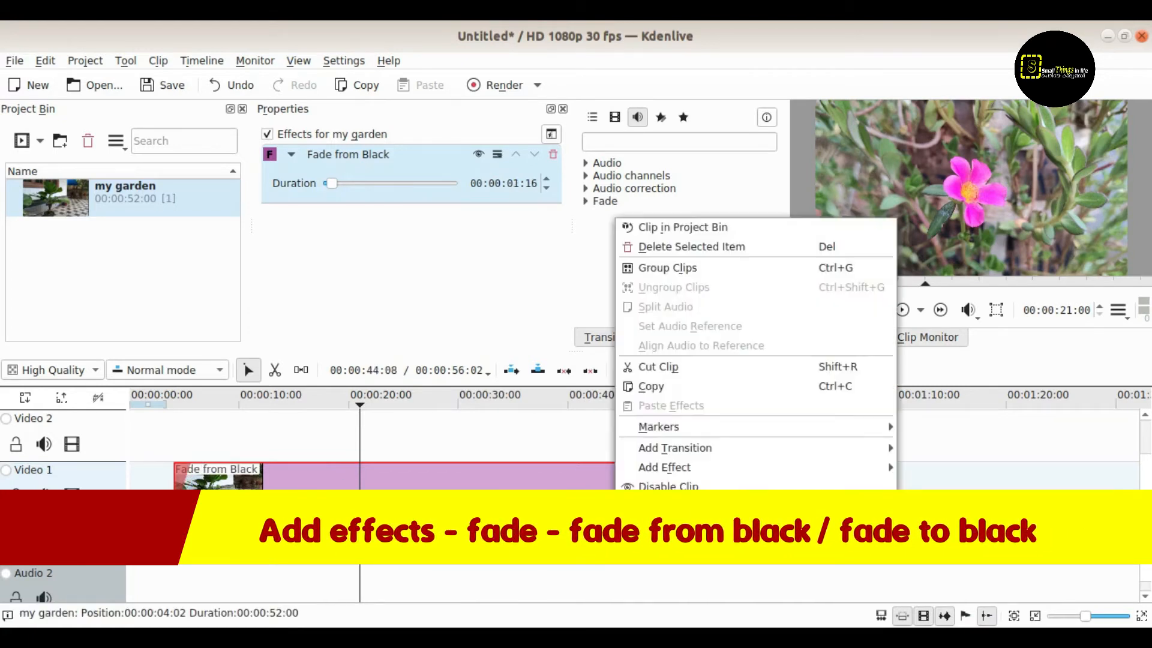
{"action": "mouse_move", "coordinate": [690, 467]}
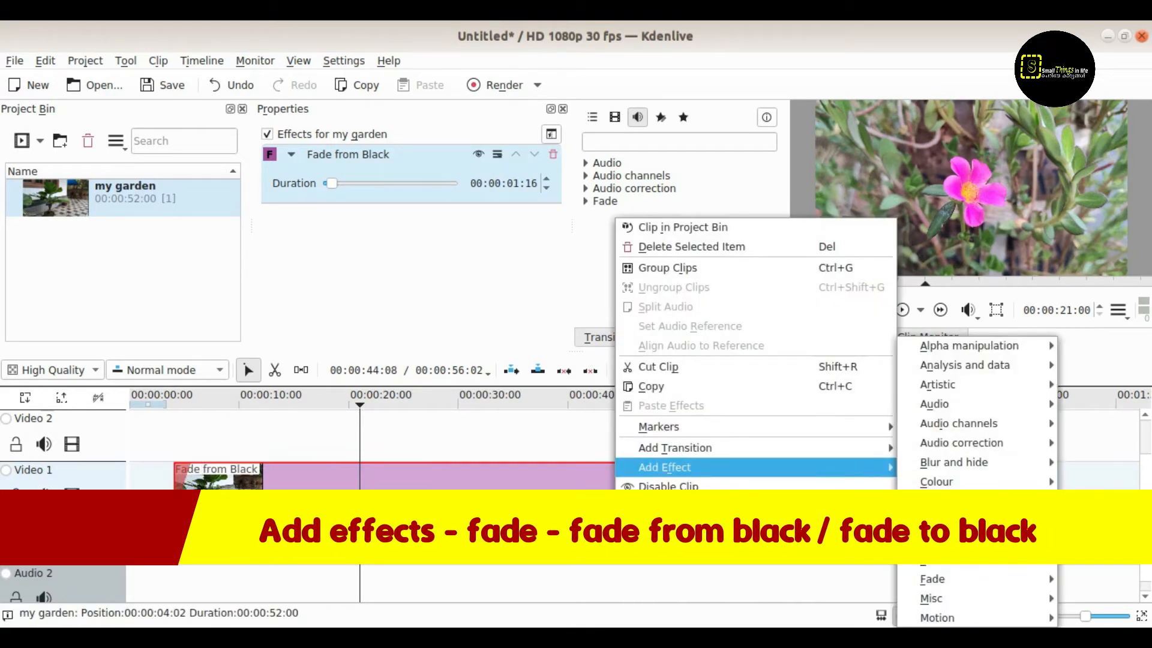
{"action": "mouse_move", "coordinate": [987, 585]}
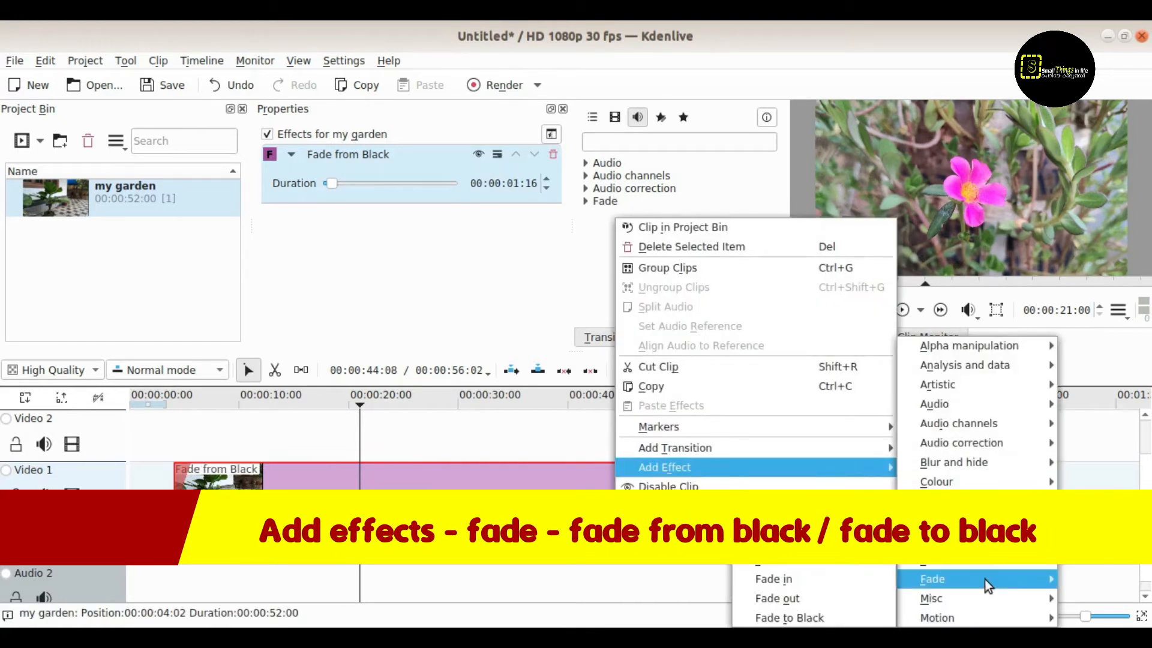
{"action": "left_click", "coordinate": [792, 618]}
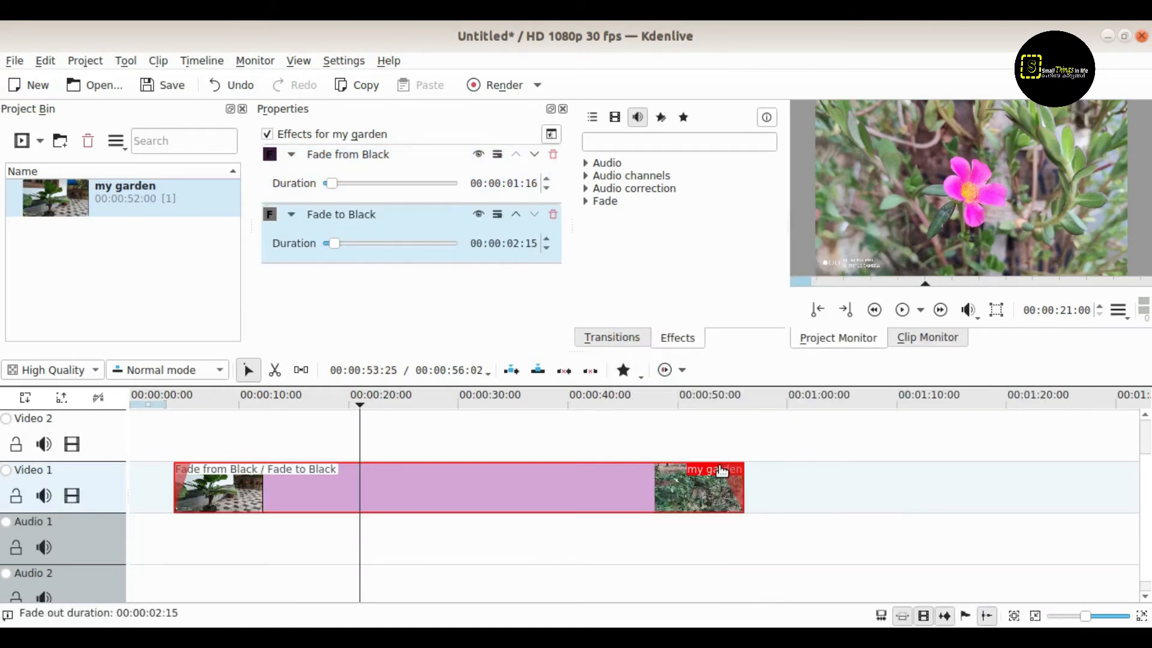
{"action": "left_click_drag", "start_coordinate": [717, 463], "coordinate": [730, 453]}
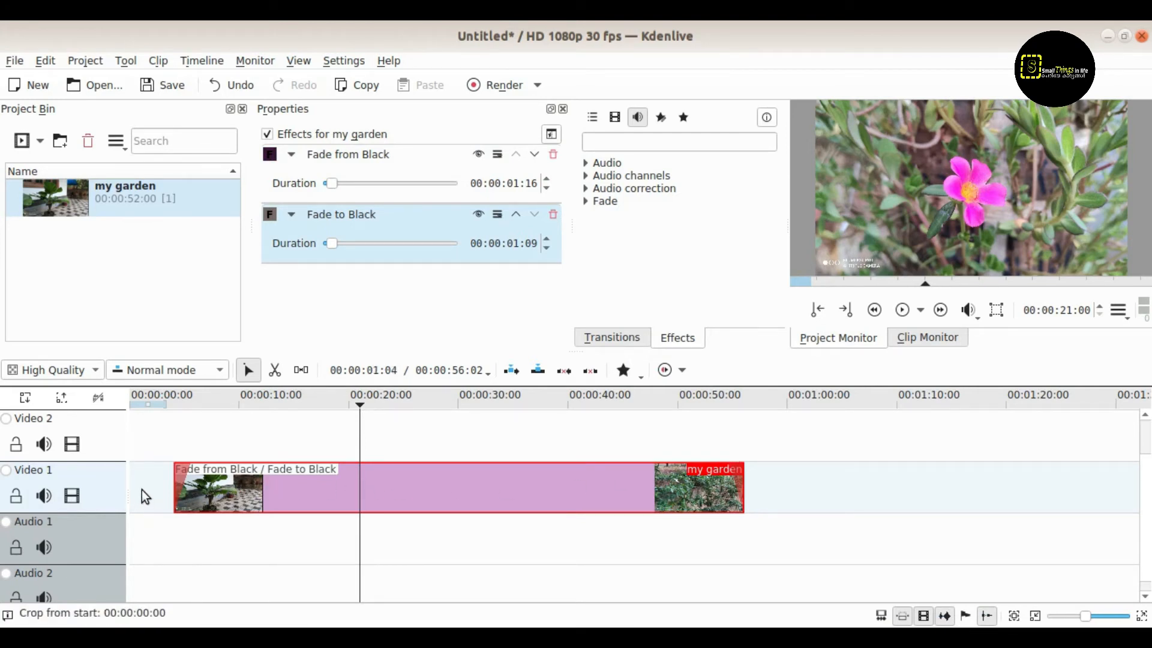
Move the playhead to 00:00:02:11 and create a new title clip with the background shown.
{"action": "left_click", "coordinate": [156, 401]}
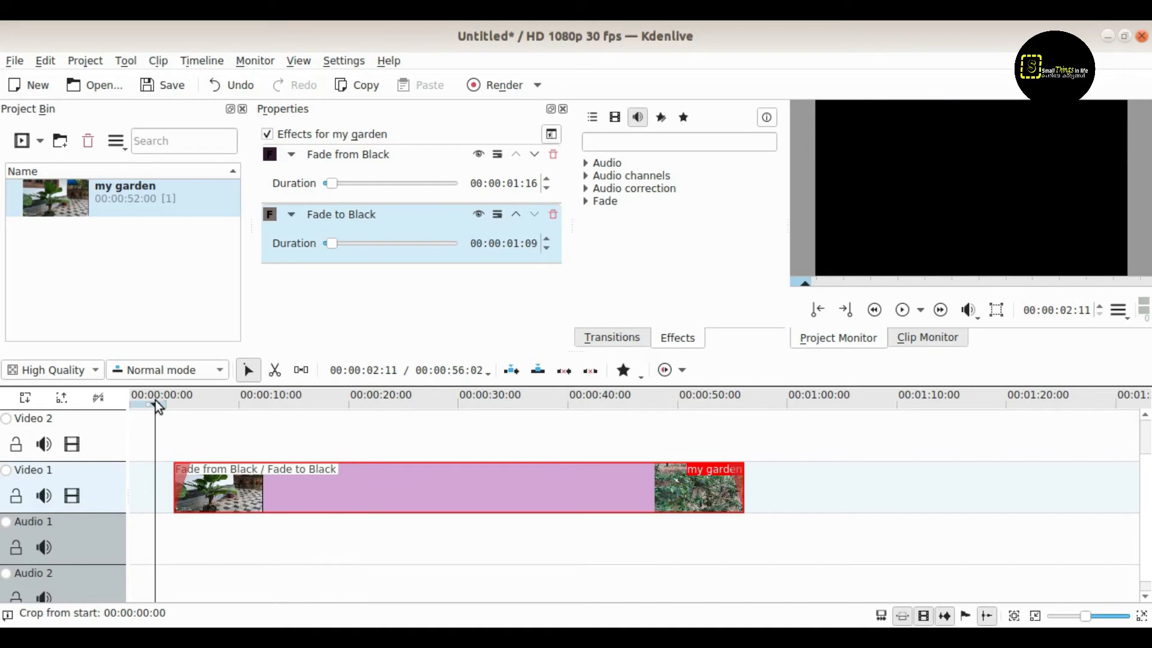
{"action": "left_click", "coordinate": [40, 140]}
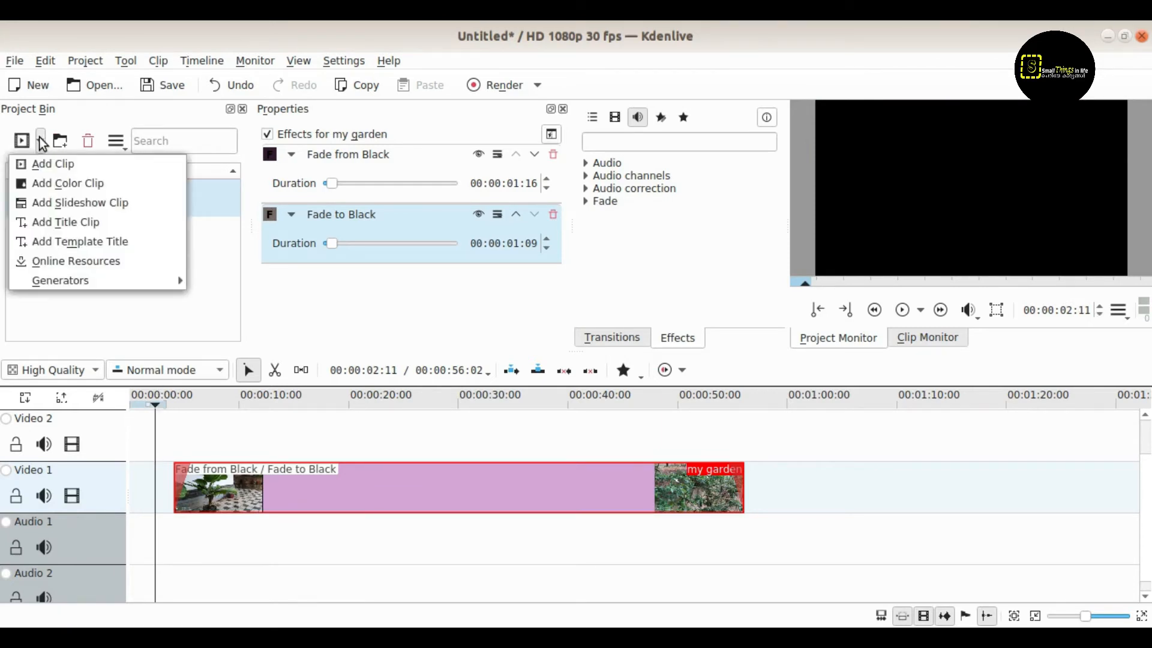
{"action": "left_click", "coordinate": [49, 218]}
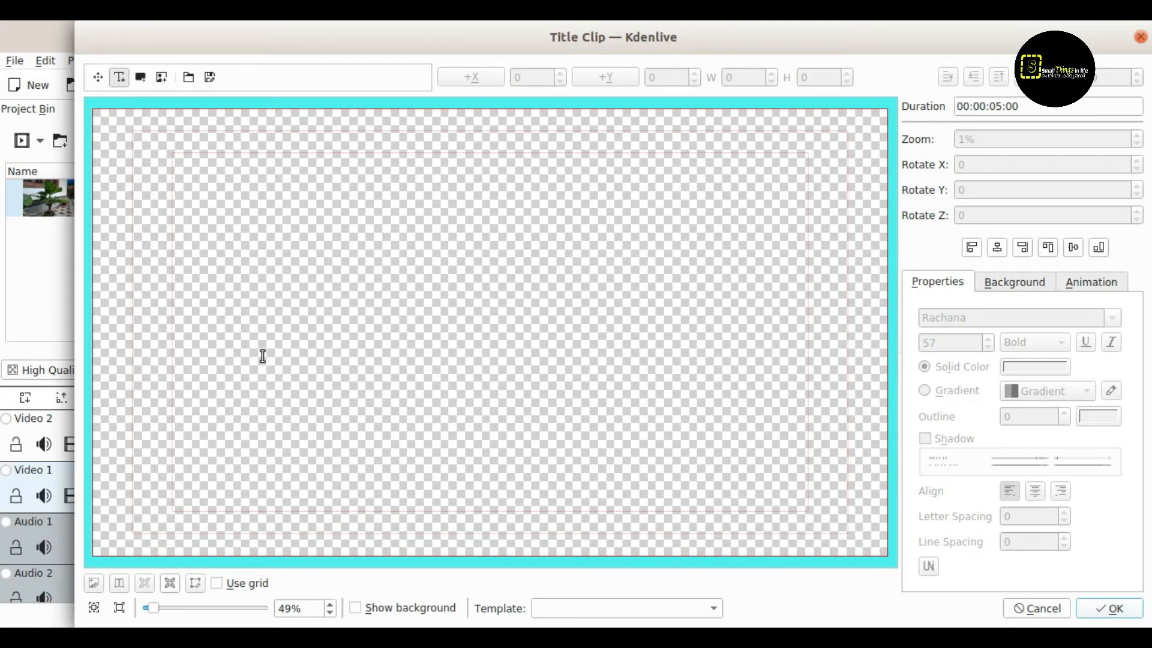
{"action": "left_click", "coordinate": [355, 609]}
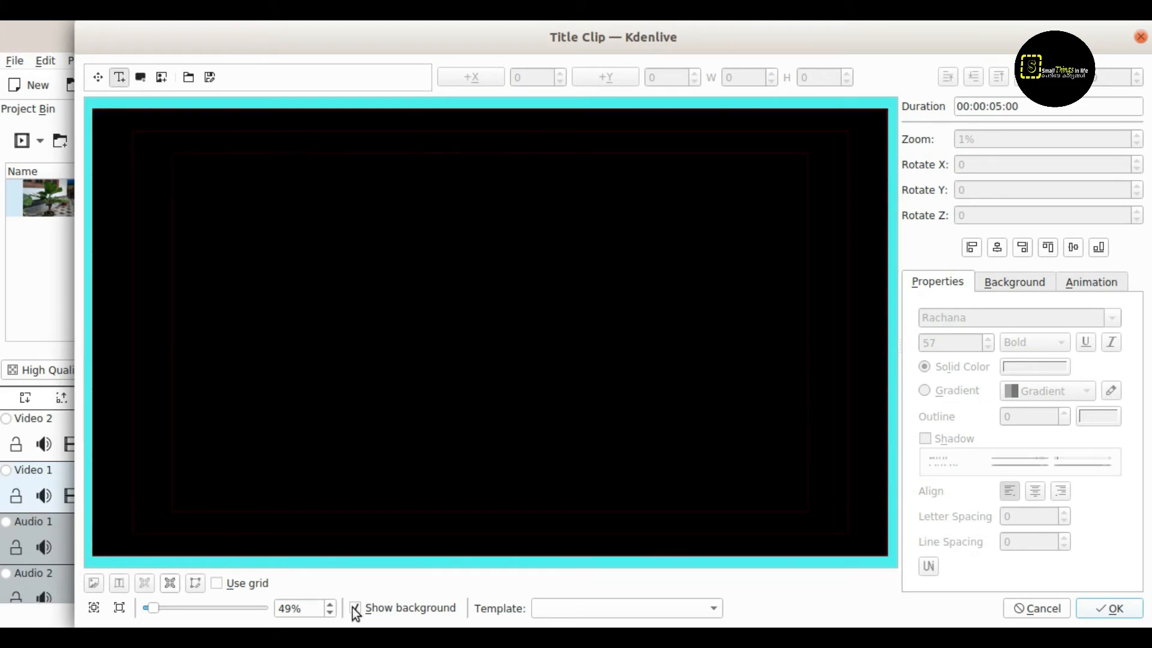
{"action": "left_click", "coordinate": [1027, 282]}
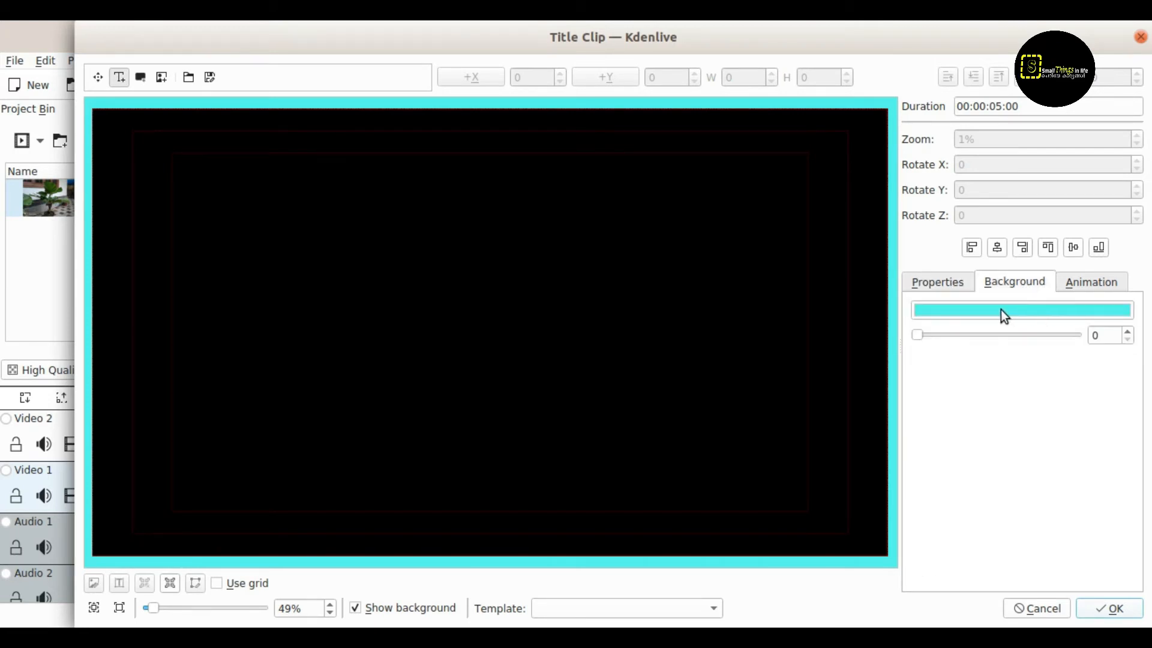
{"action": "left_click", "coordinate": [935, 282]}
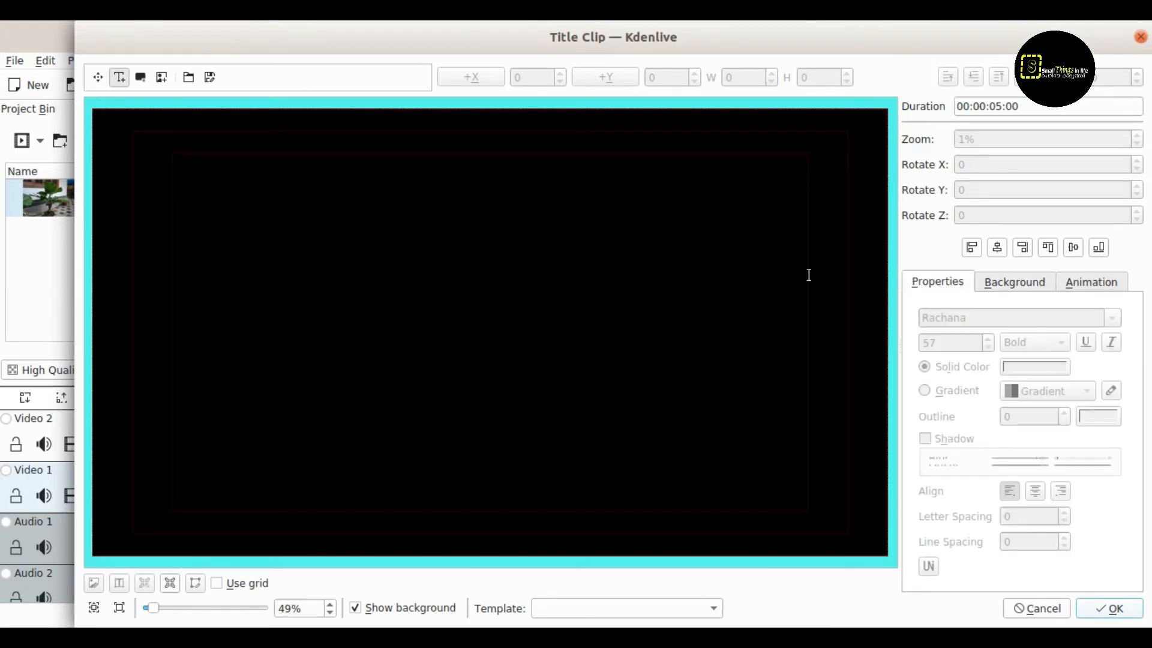
Add the text "Small Things in Life" to the title and place it at about X 732, Y 423.
{"action": "left_click", "coordinate": [120, 78]}
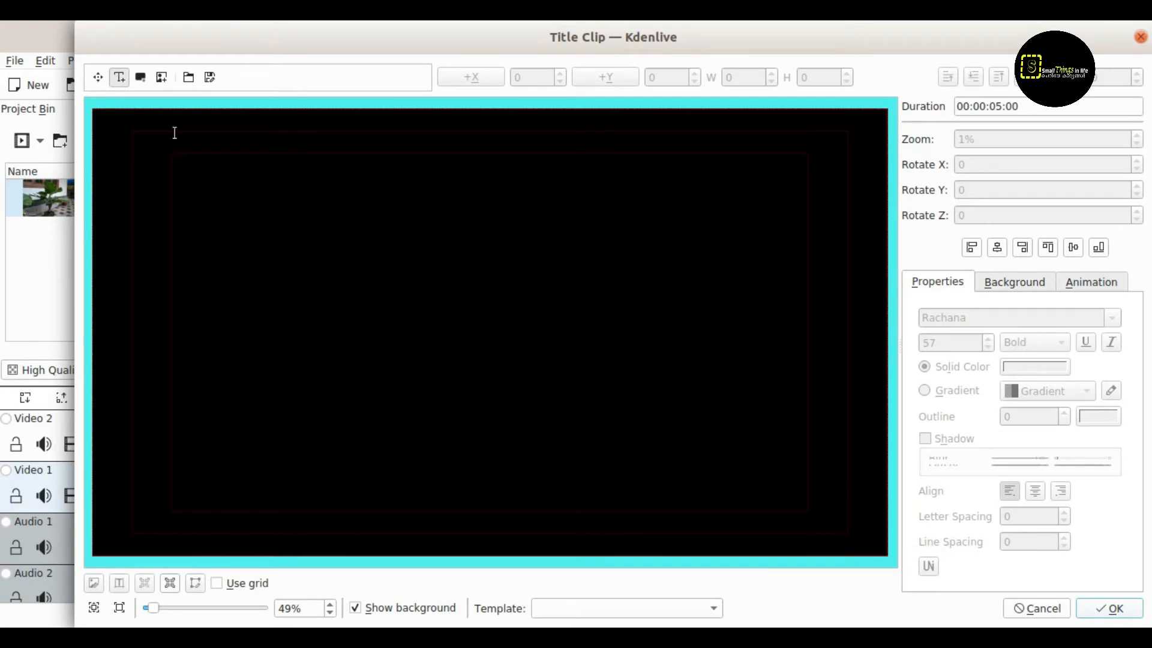
{"action": "left_click", "coordinate": [279, 316]}
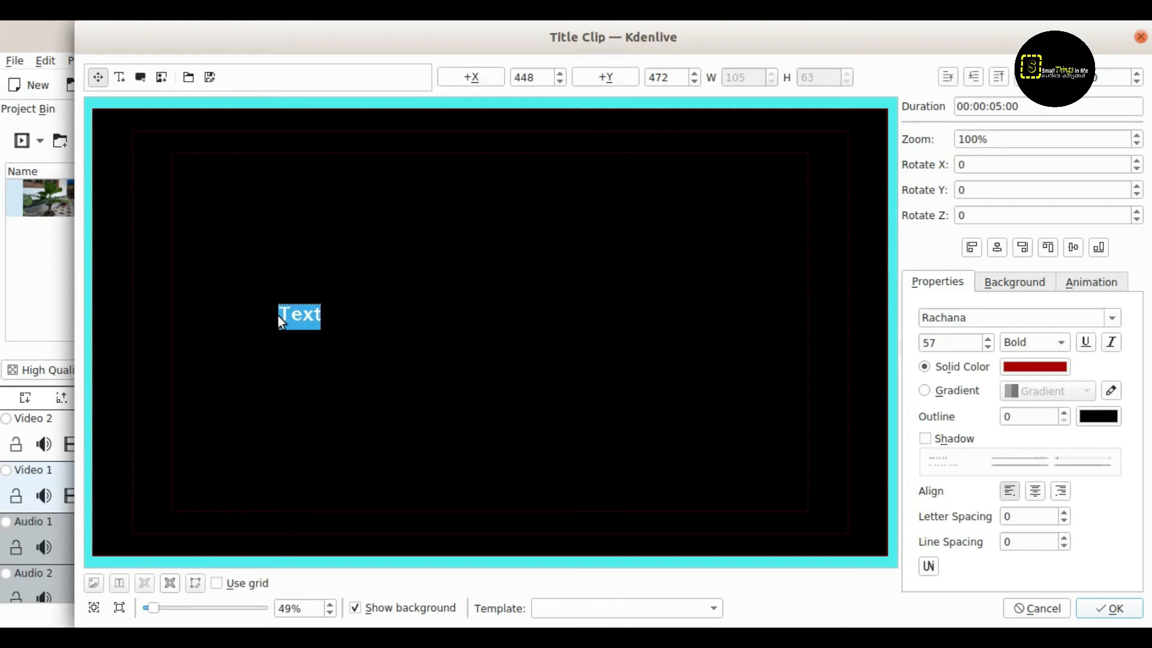
{"action": "type", "text": "Small Things in Life"}
{"action": "left_click", "coordinate": [374, 361]}
{"action": "left_click_drag", "start_coordinate": [377, 315], "coordinate": [495, 298]}
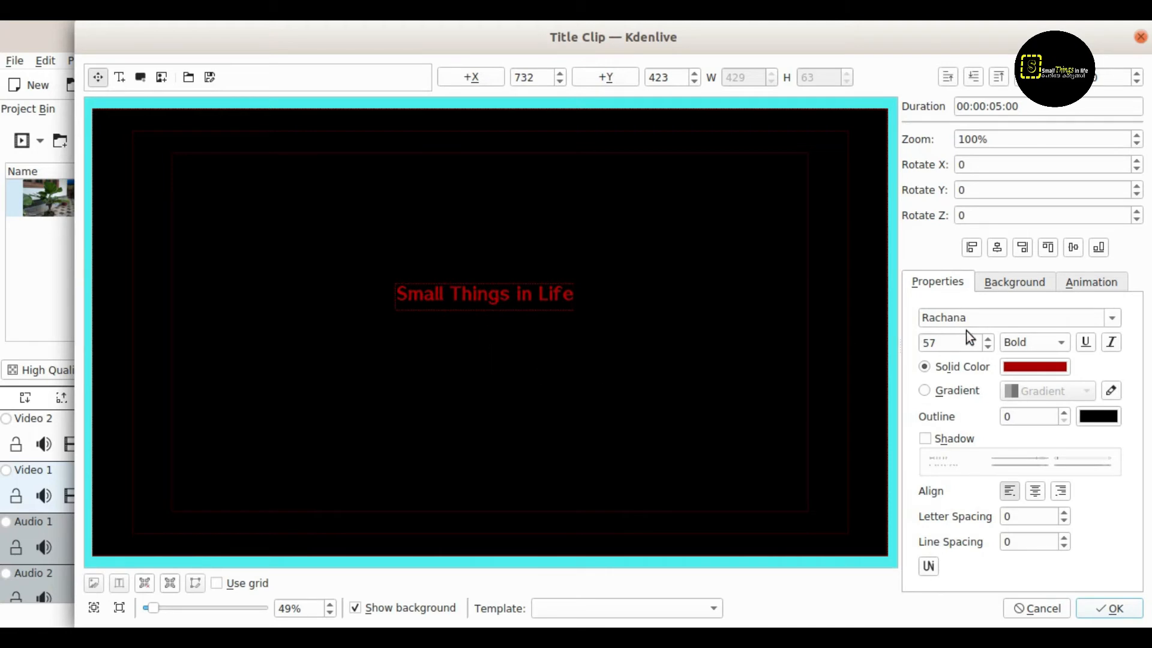
Set the "Small Things in Life" text to size 76 in the Dyuthi font.
{"action": "scroll", "coordinate": [988, 340], "scroll_direction": "up", "scroll_amount": 18}
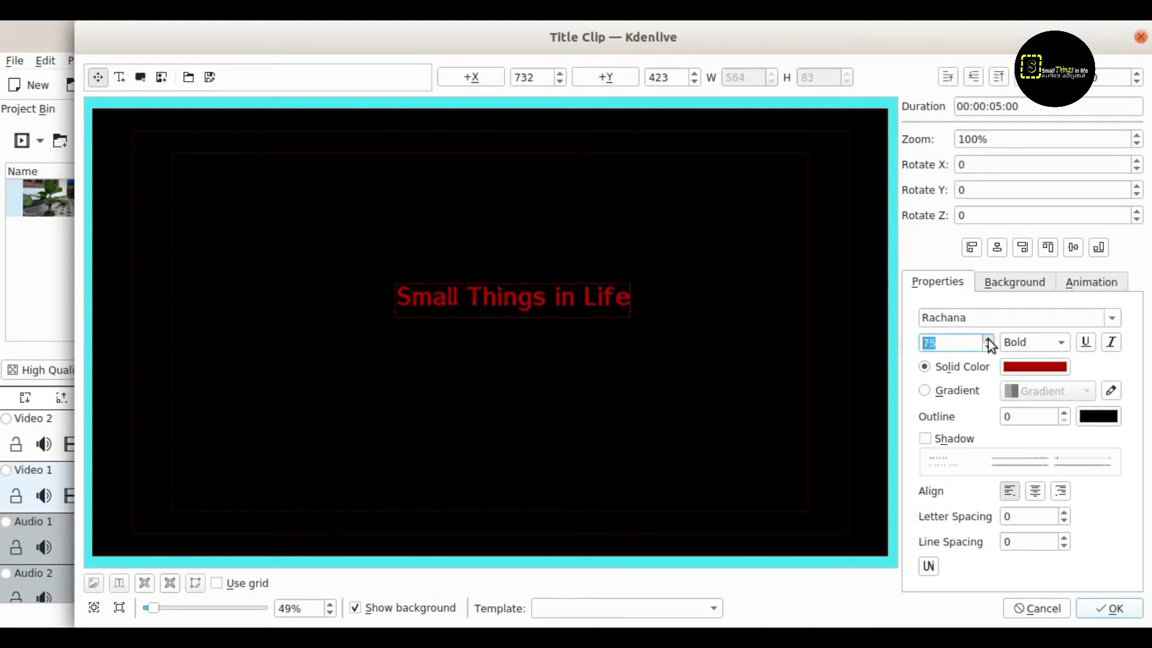
{"action": "scroll", "coordinate": [988, 340], "scroll_direction": "up", "scroll_amount": 1}
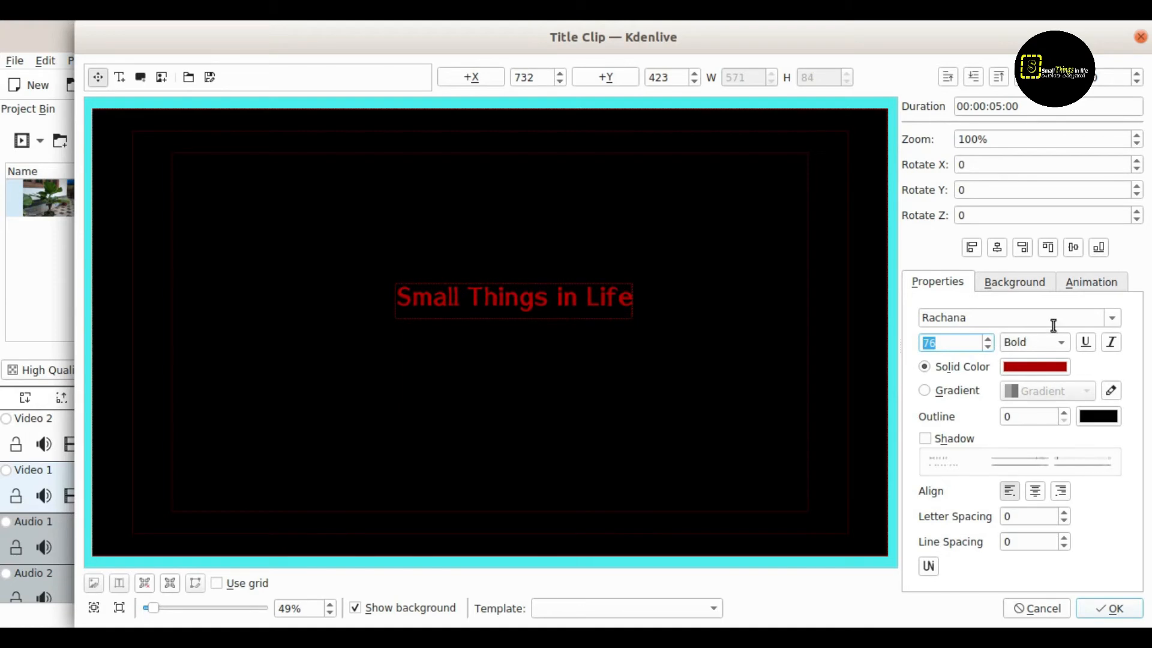
{"action": "left_click", "coordinate": [1112, 318]}
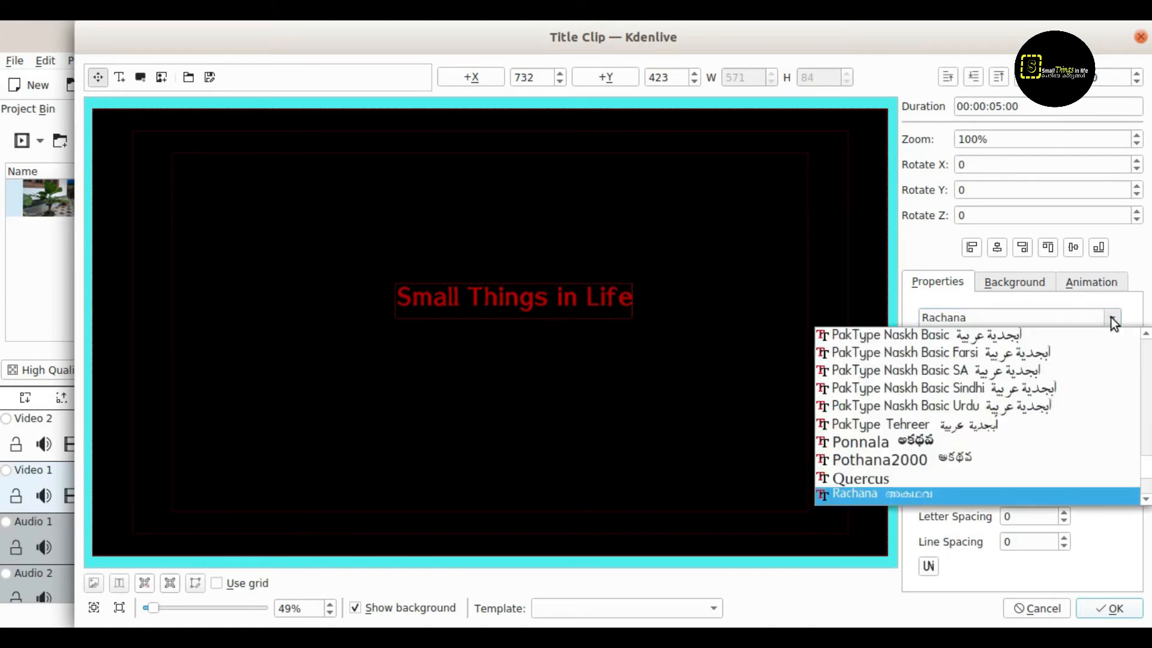
{"action": "left_click", "coordinate": [1049, 343]}
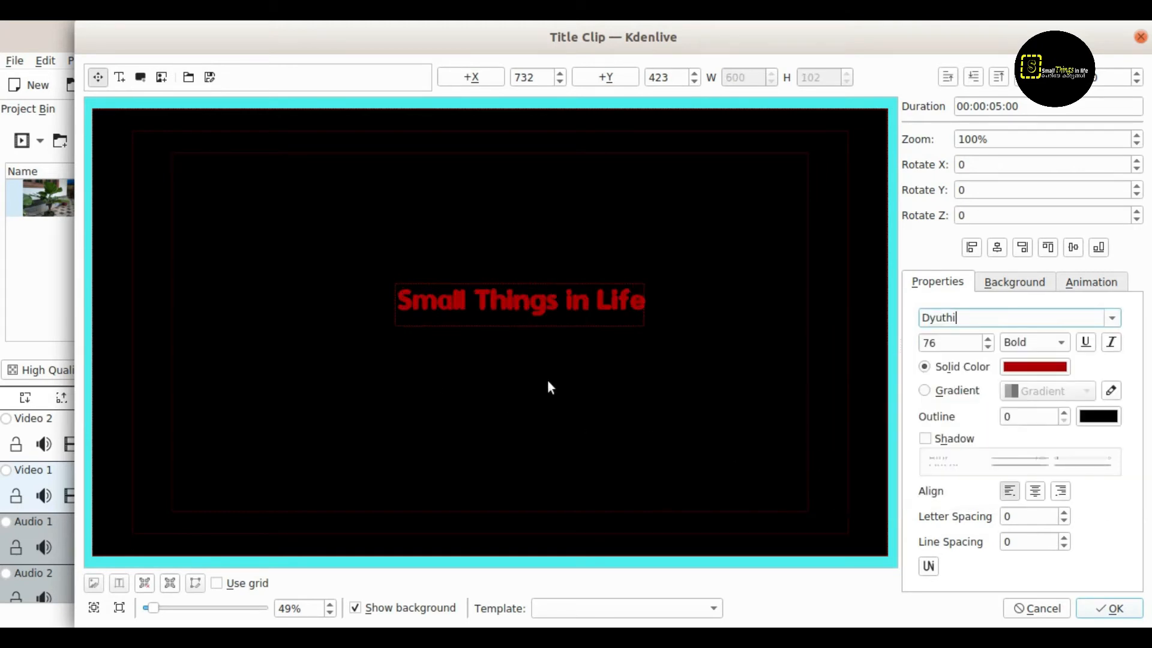
Set the letter spacing of "Small Things in Life" to 5 and move the text to about X 595, Y 427.
{"action": "left_click", "coordinate": [1064, 513]}
{"action": "left_click", "coordinate": [1064, 514]}
{"action": "left_click", "coordinate": [1064, 514]}
{"action": "left_click", "coordinate": [1063, 513]}
{"action": "left_click", "coordinate": [1063, 514]}
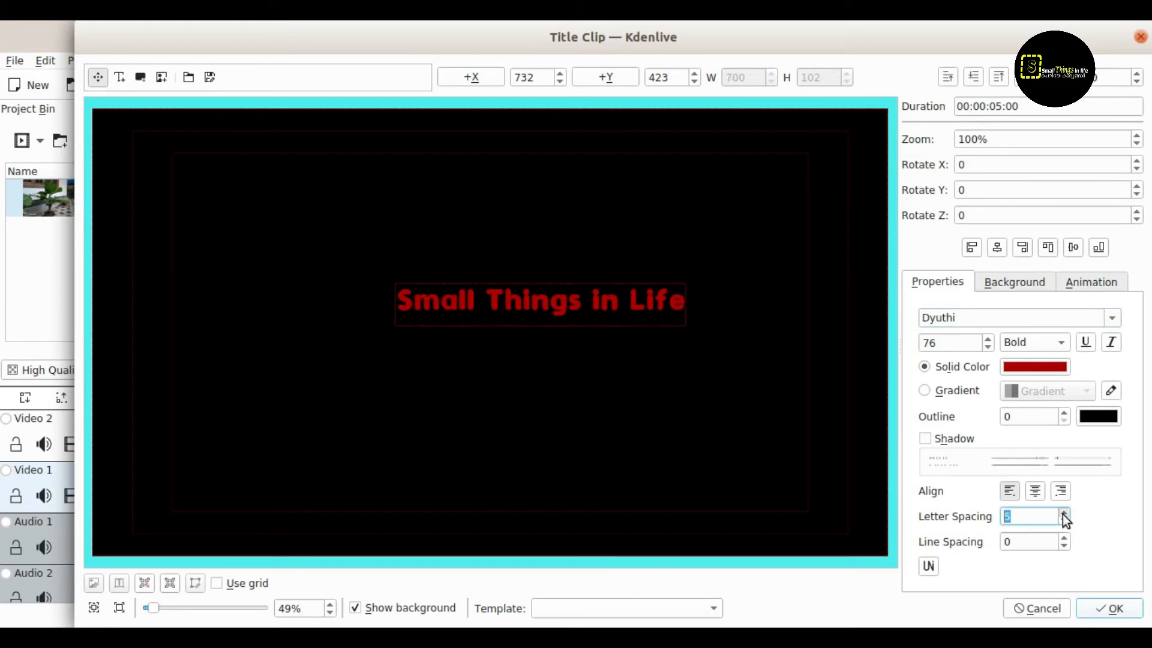
{"action": "left_click", "coordinate": [567, 512]}
{"action": "left_click_drag", "start_coordinate": [530, 322], "coordinate": [474, 303]}
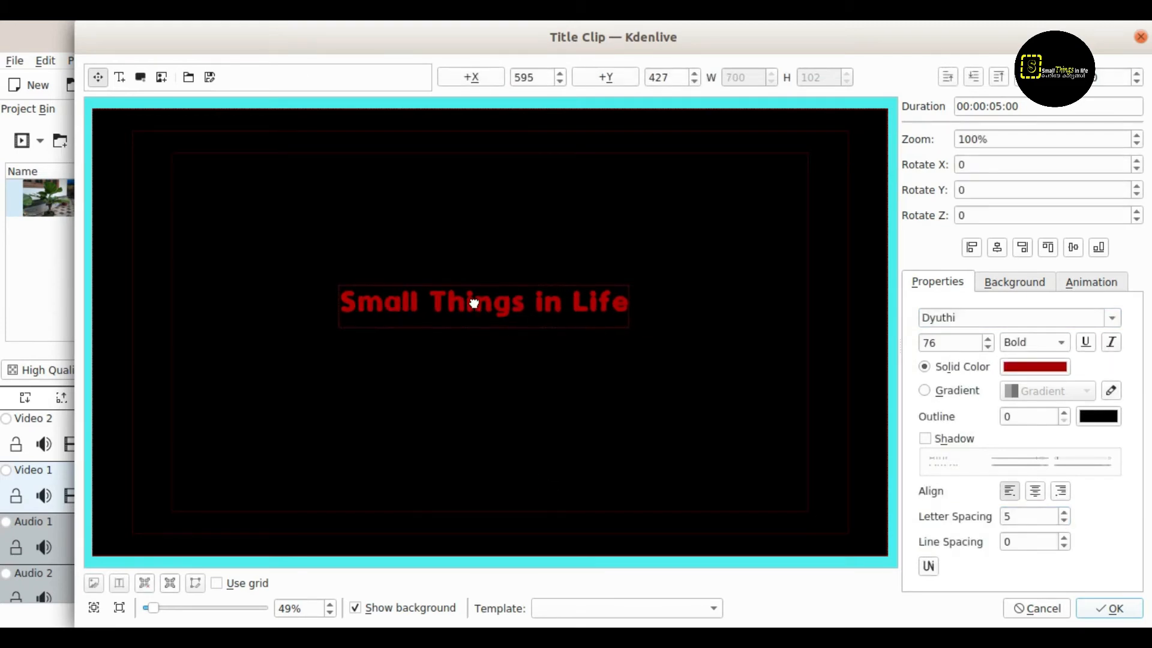
Colour the "Small Things in Life" text yellow (#ffff00) and move it to about X 634, Y 431.
{"action": "left_click", "coordinate": [1020, 362]}
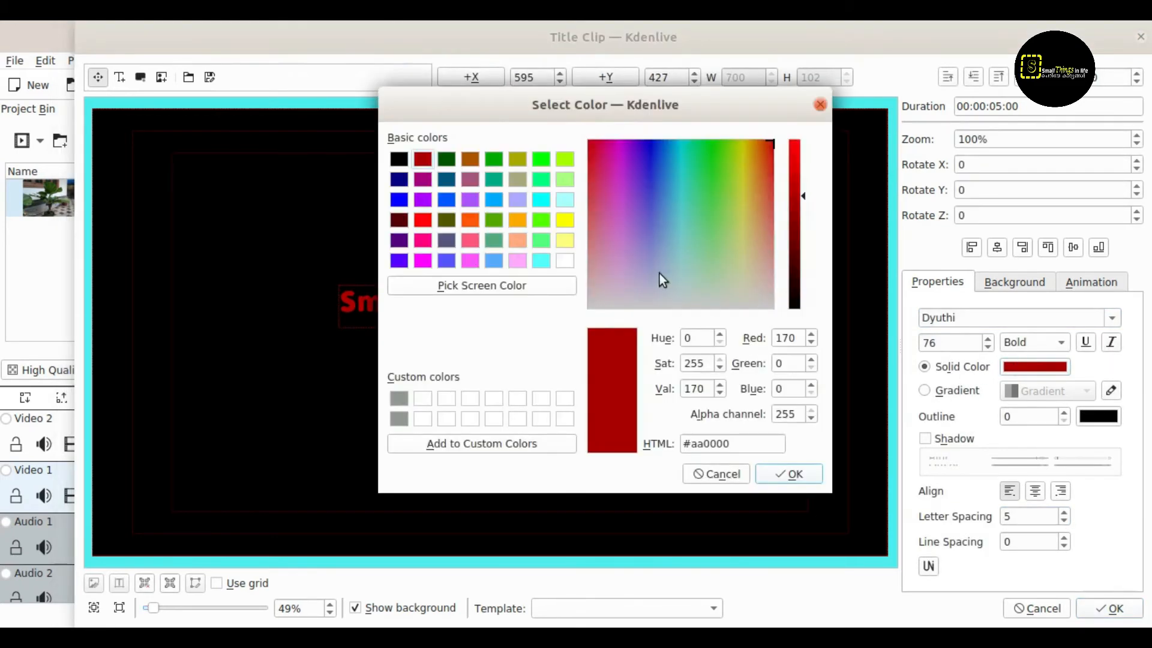
{"action": "left_click", "coordinate": [564, 225]}
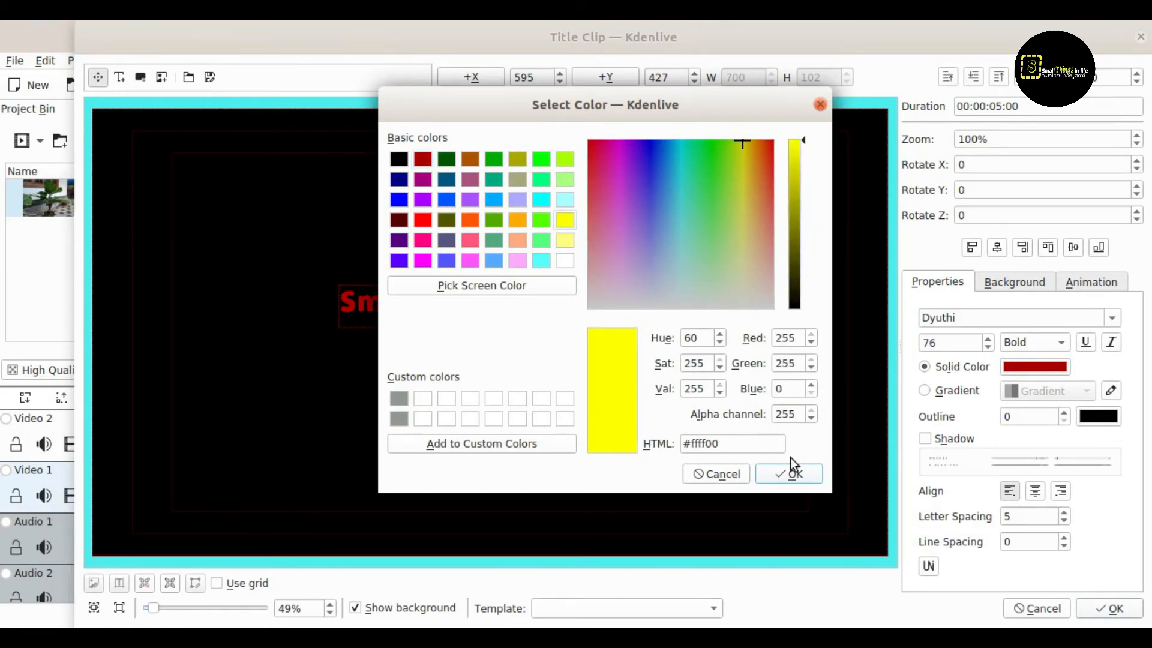
{"action": "left_click", "coordinate": [798, 475]}
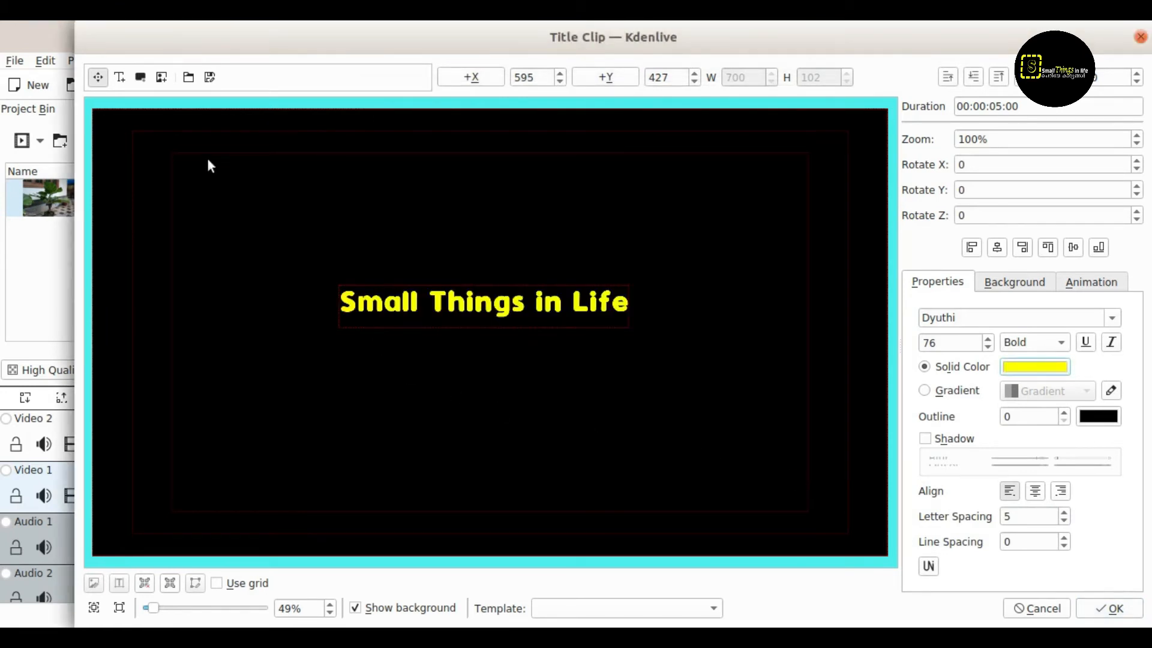
{"action": "left_click", "coordinate": [567, 379]}
{"action": "left_click_drag", "start_coordinate": [505, 312], "coordinate": [519, 313]}
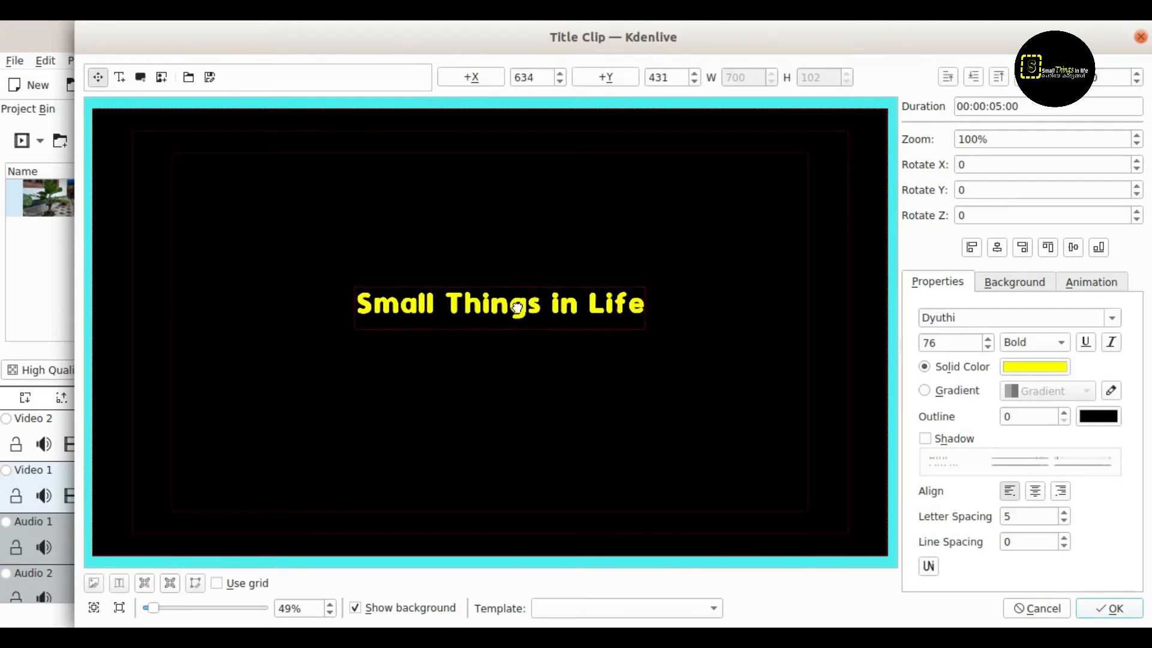
Add the text "My Garden" below the first line and place it at about X 751, Y 561.
{"action": "left_click", "coordinate": [119, 79]}
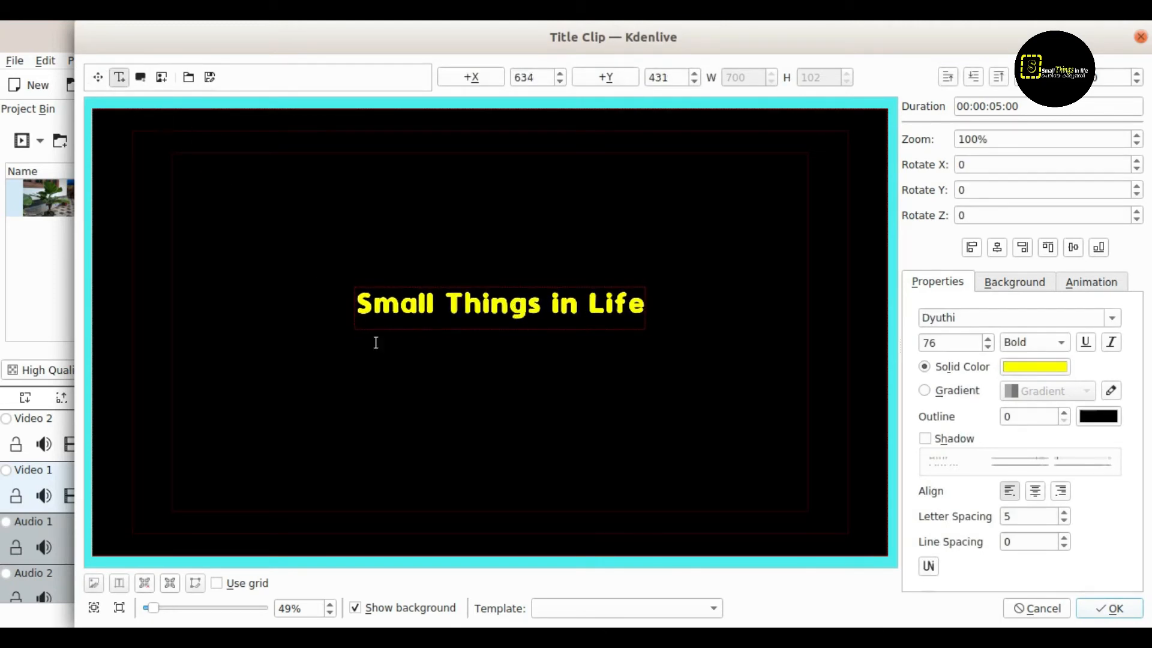
{"action": "left_click", "coordinate": [413, 357]}
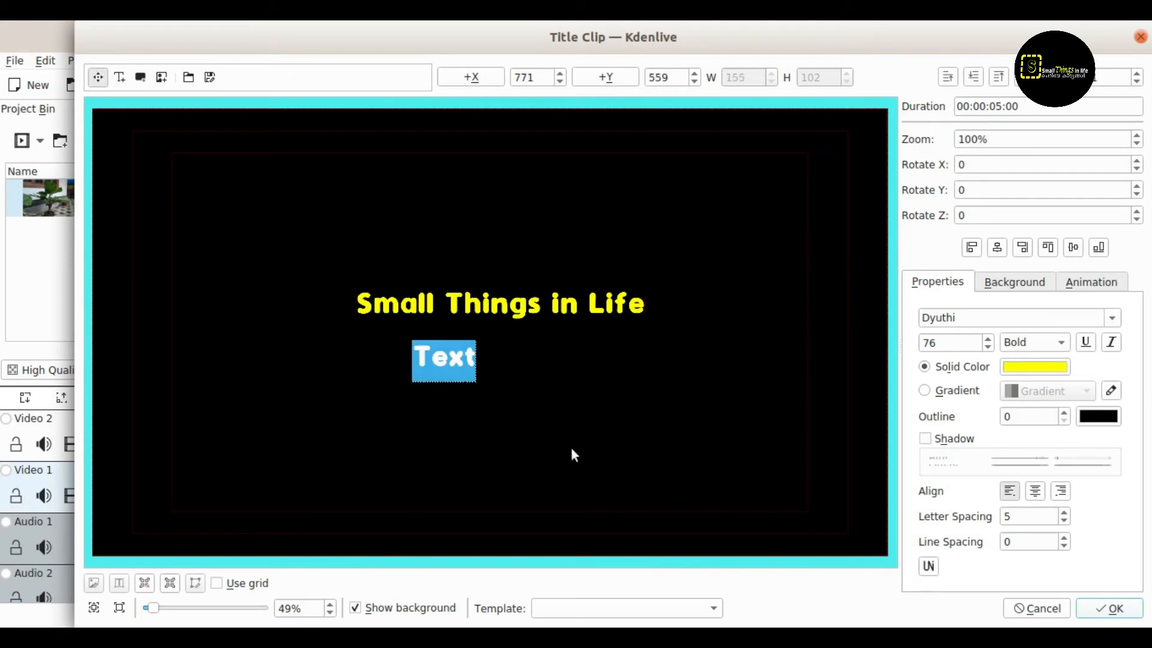
{"action": "type", "text": "My Garden"}
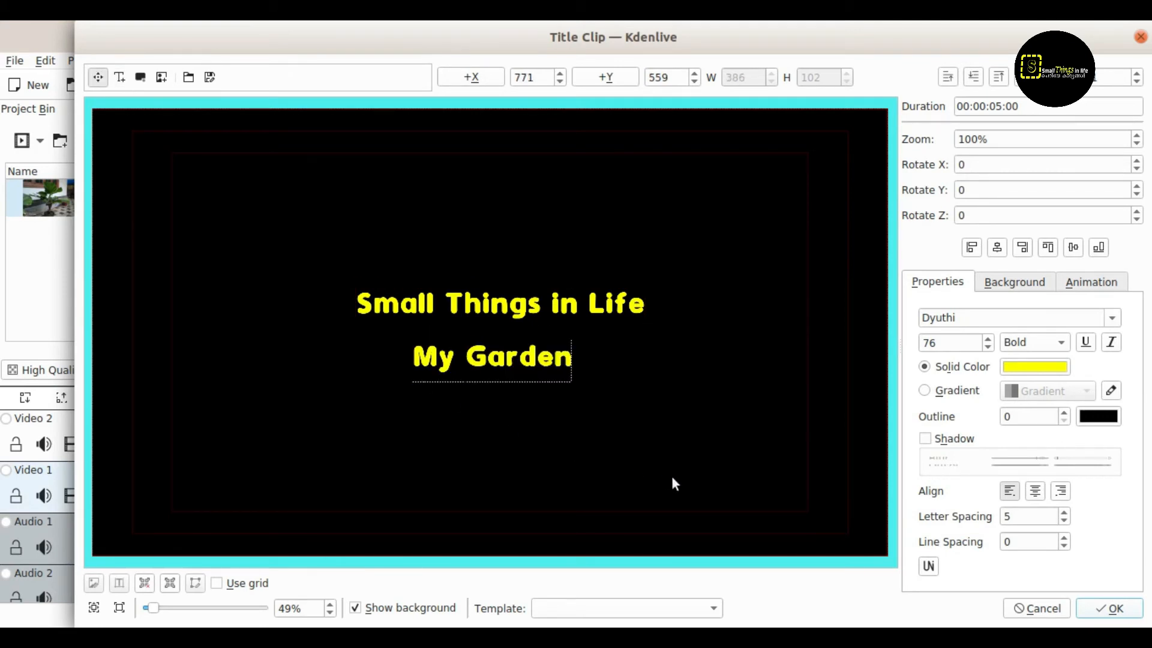
{"action": "left_click", "coordinate": [605, 409]}
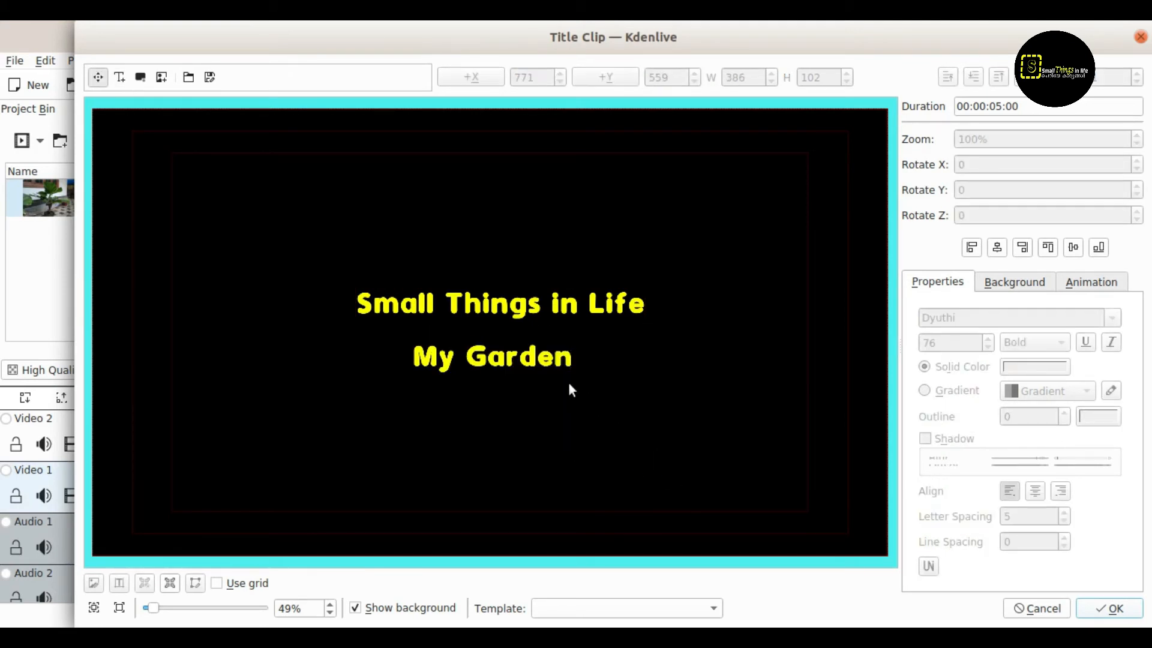
{"action": "left_click_drag", "start_coordinate": [527, 366], "coordinate": [519, 366]}
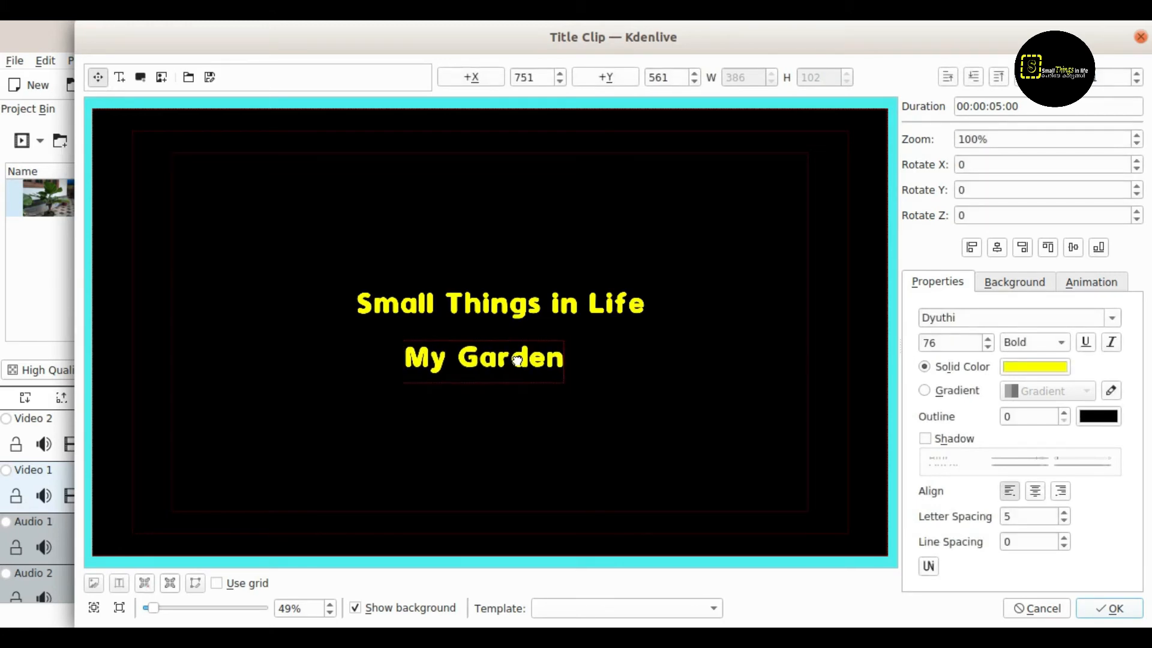
Set the "My Garden" text to size 99 and colour it white.
{"action": "scroll", "coordinate": [986, 338], "scroll_direction": "up", "scroll_amount": 20}
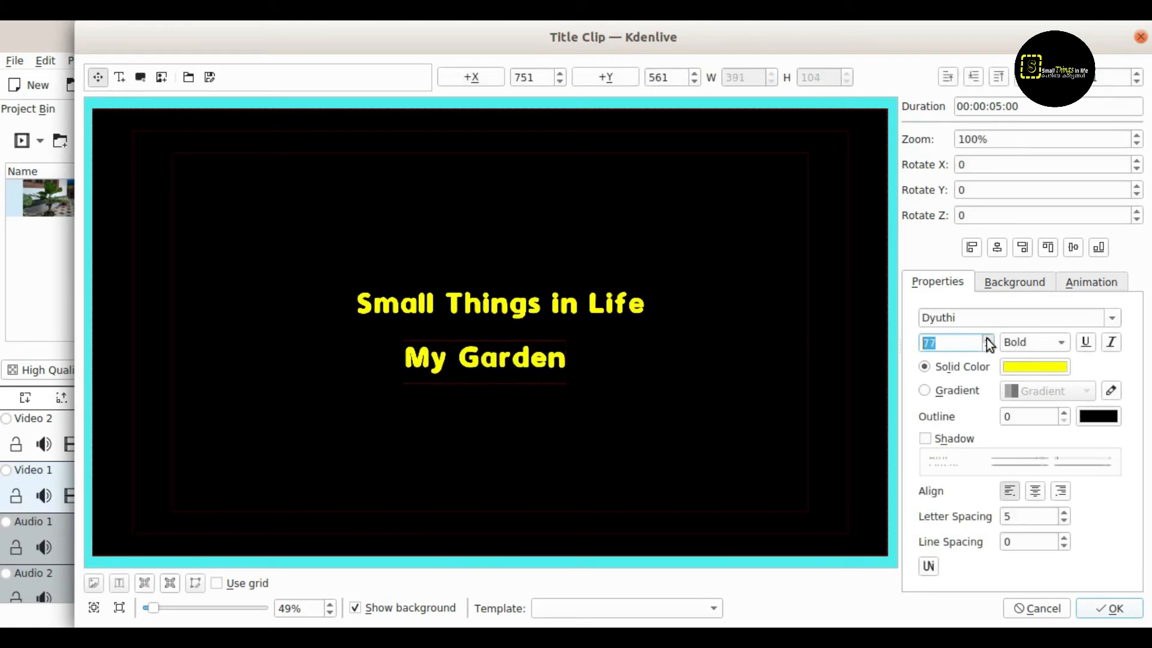
{"action": "left_click", "coordinate": [576, 366]}
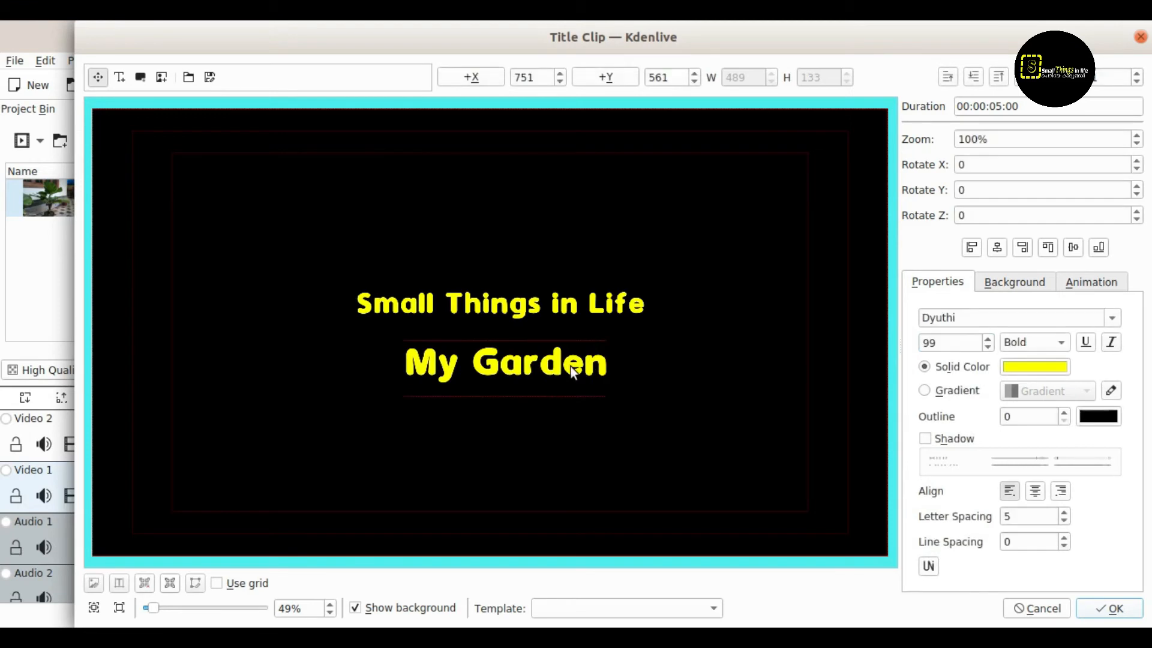
{"action": "left_click", "coordinate": [1020, 367]}
{"action": "left_click", "coordinate": [566, 262]}
{"action": "left_click", "coordinate": [789, 474]}
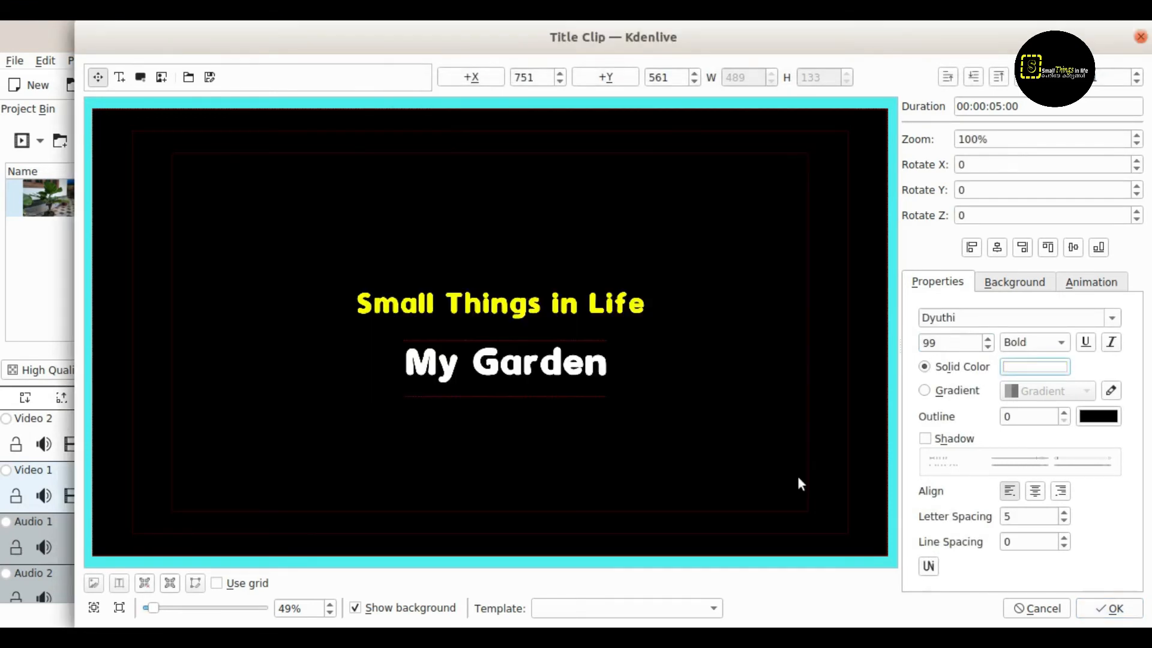
{"action": "left_click", "coordinate": [700, 459]}
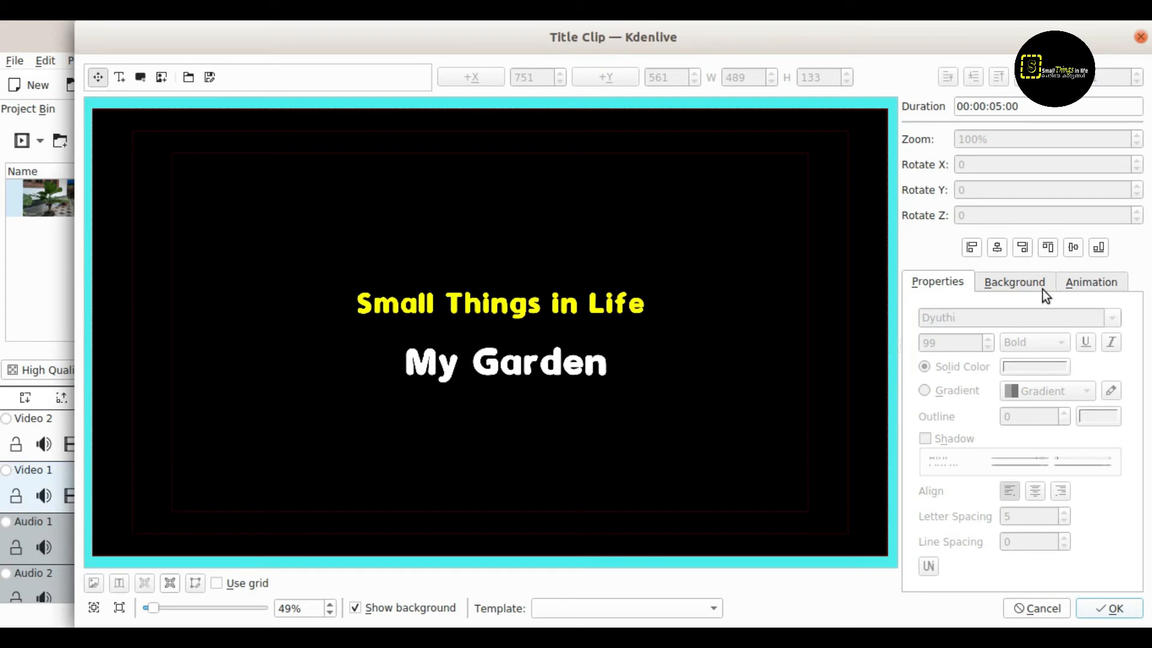
Turn on editing of the title animation's start frame at full 1920 x 1080 size, keeping the aspect ratio, and save the title clip.
{"action": "left_click", "coordinate": [1089, 284]}
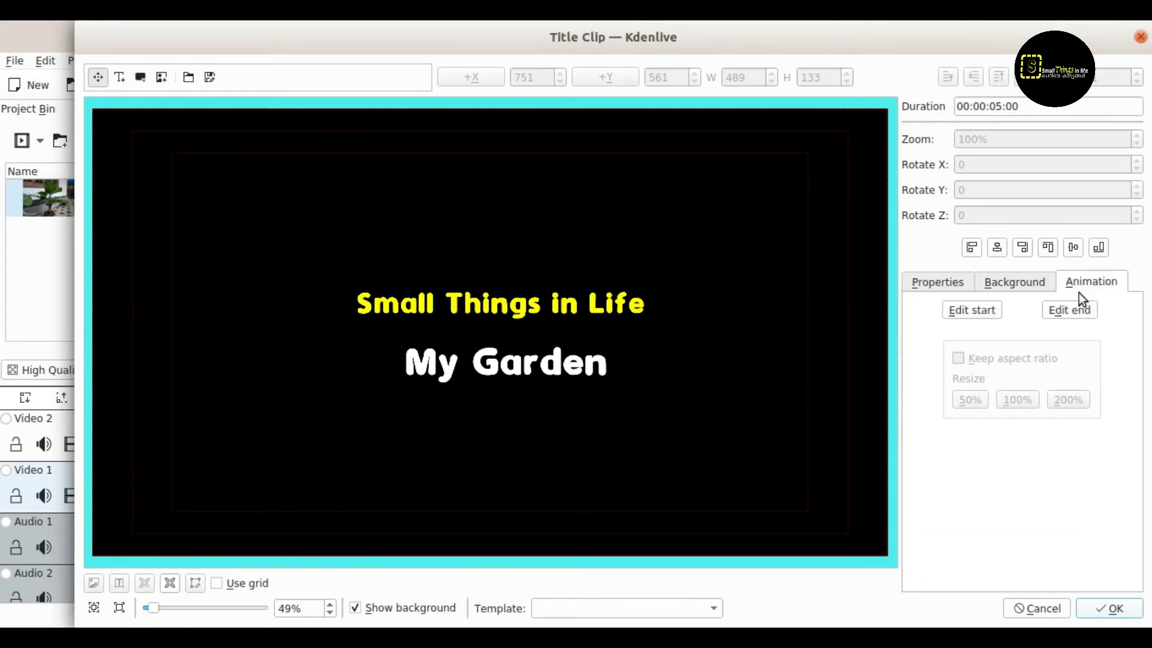
{"action": "left_click", "coordinate": [977, 311]}
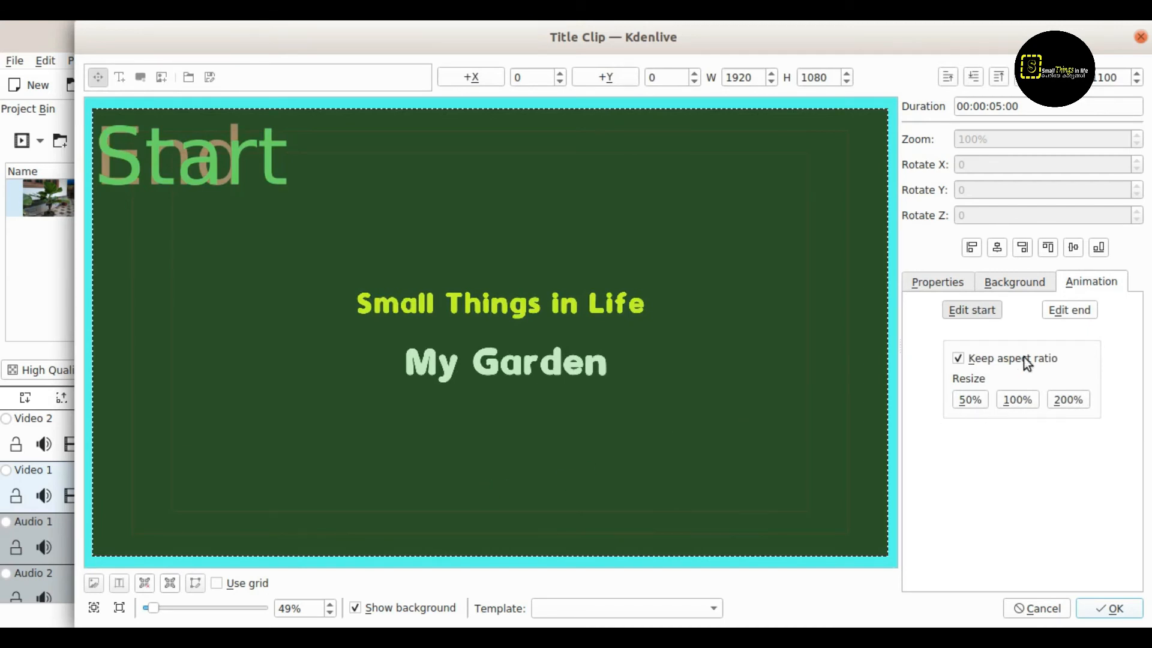
{"action": "left_click", "coordinate": [1101, 610]}
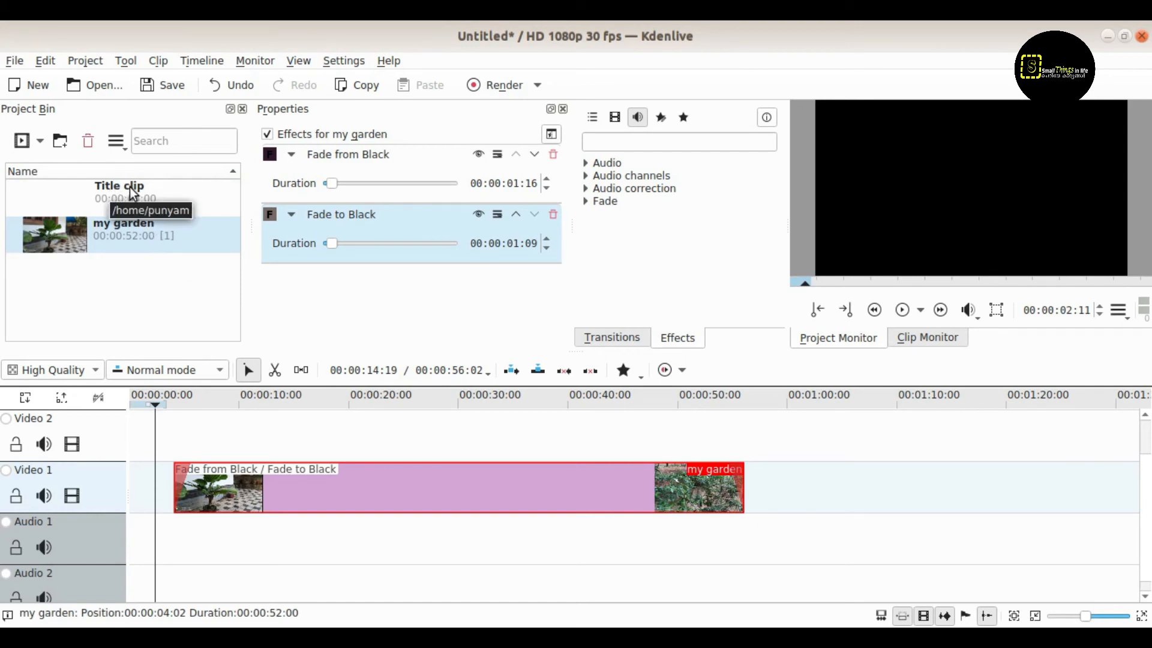
Rename the new title clip in the project bin as "title".
{"action": "left_click", "coordinate": [129, 187]}
{"action": "left_click", "coordinate": [131, 187]}
{"action": "type", "text": "t"}
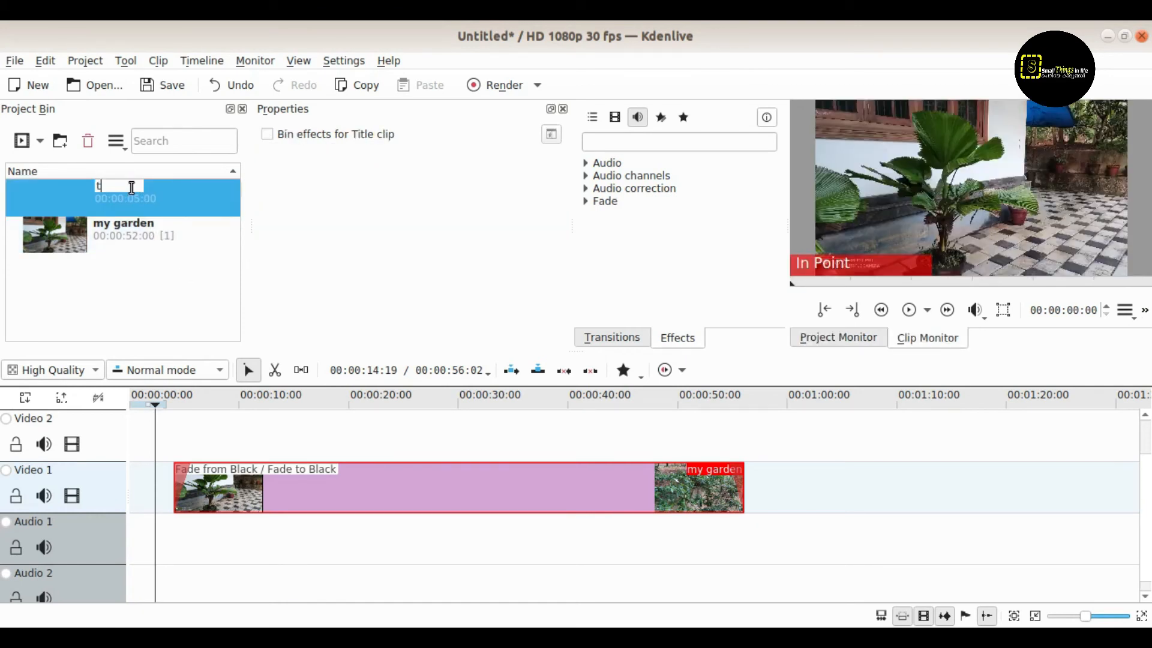
{"action": "type", "text": "itle"}
{"action": "key", "text": "Return"}
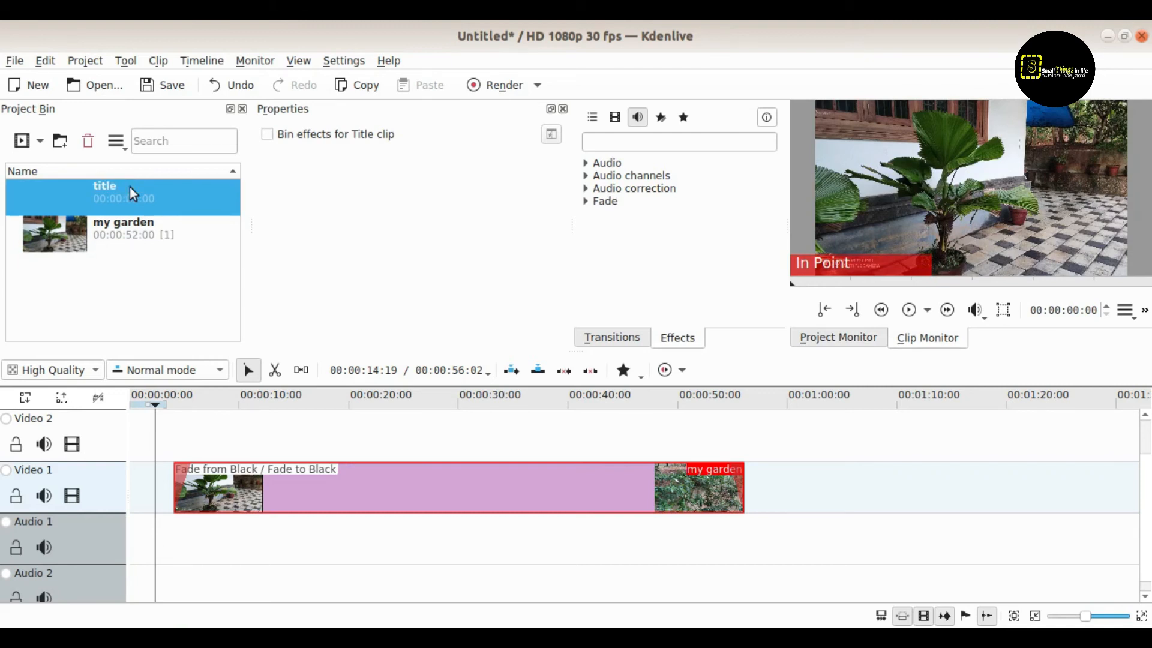
Place the "title" clip at the start of Video 1 with "my garden" directly after it at 00:00:05:00, and preview the opening.
{"action": "left_click_drag", "start_coordinate": [340, 500], "coordinate": [545, 500]}
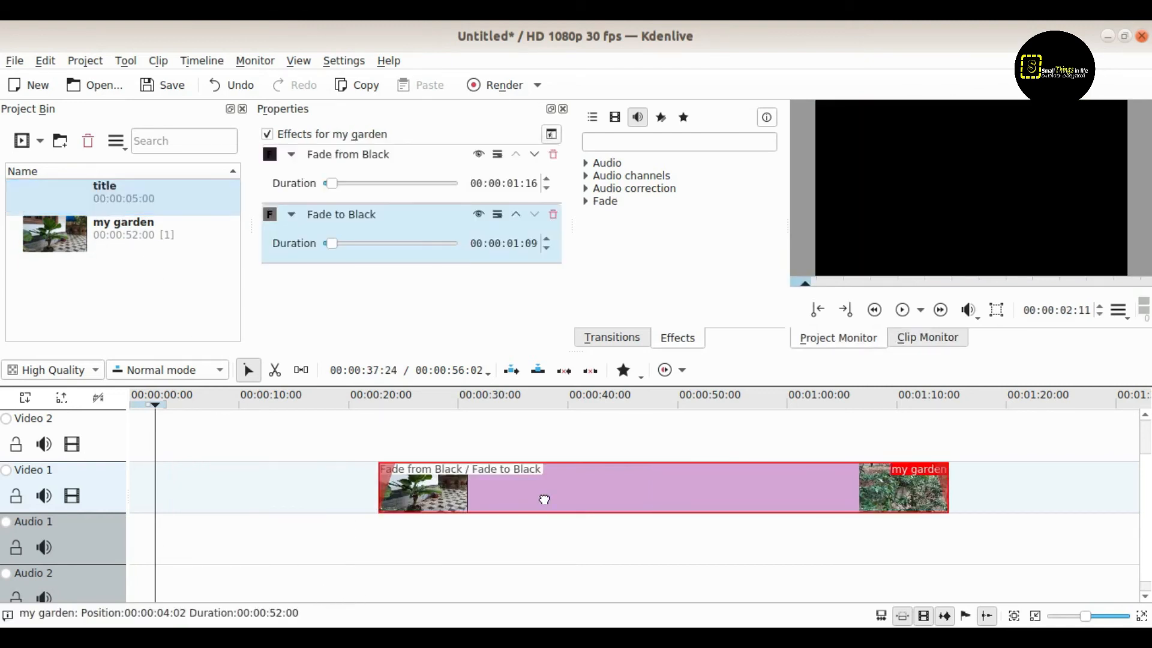
{"action": "left_click_drag", "start_coordinate": [106, 185], "coordinate": [133, 483]}
{"action": "left_click", "coordinate": [513, 495]}
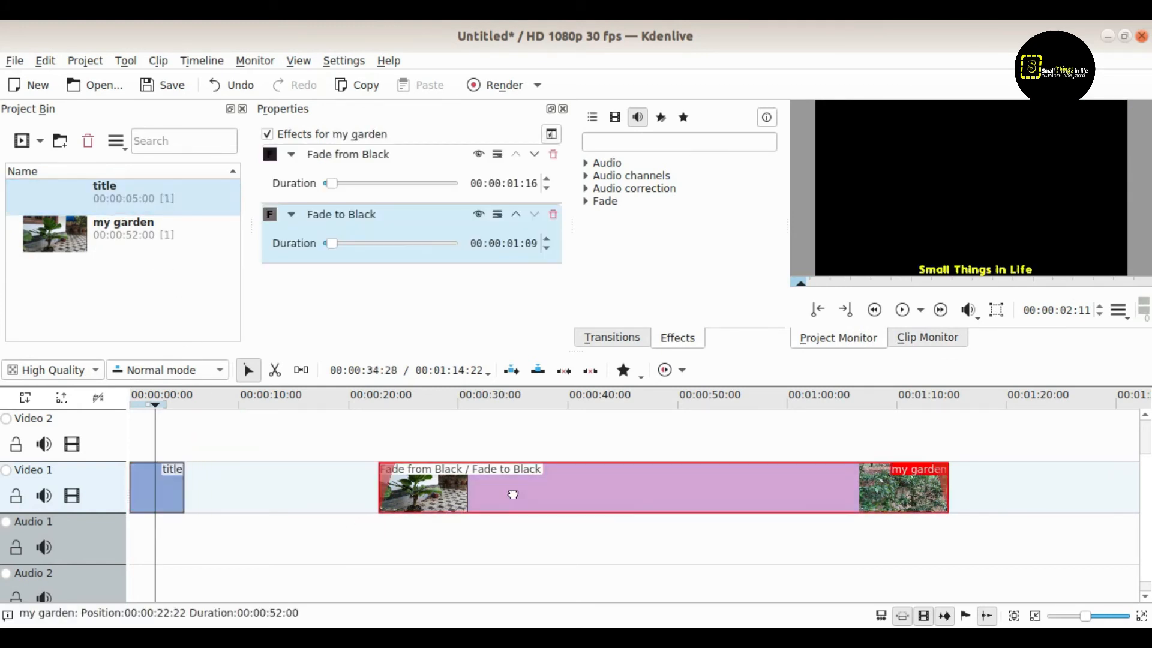
{"action": "left_click_drag", "start_coordinate": [513, 495], "coordinate": [308, 485]}
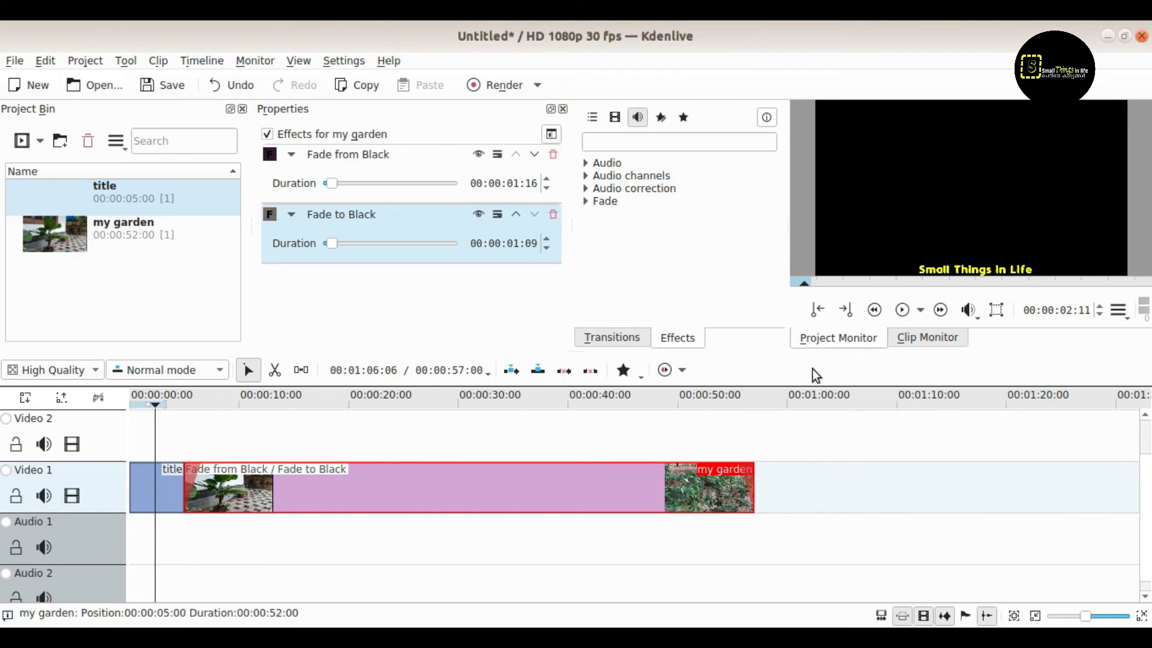
{"action": "left_click", "coordinate": [902, 315]}
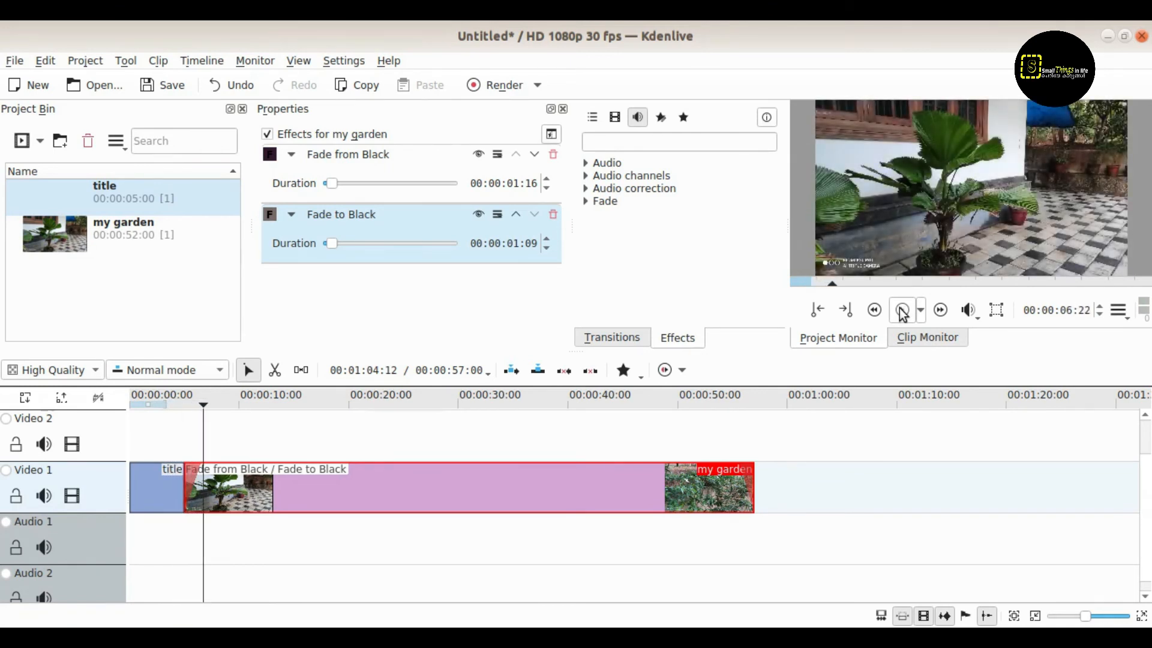
{"action": "left_click", "coordinate": [902, 310]}
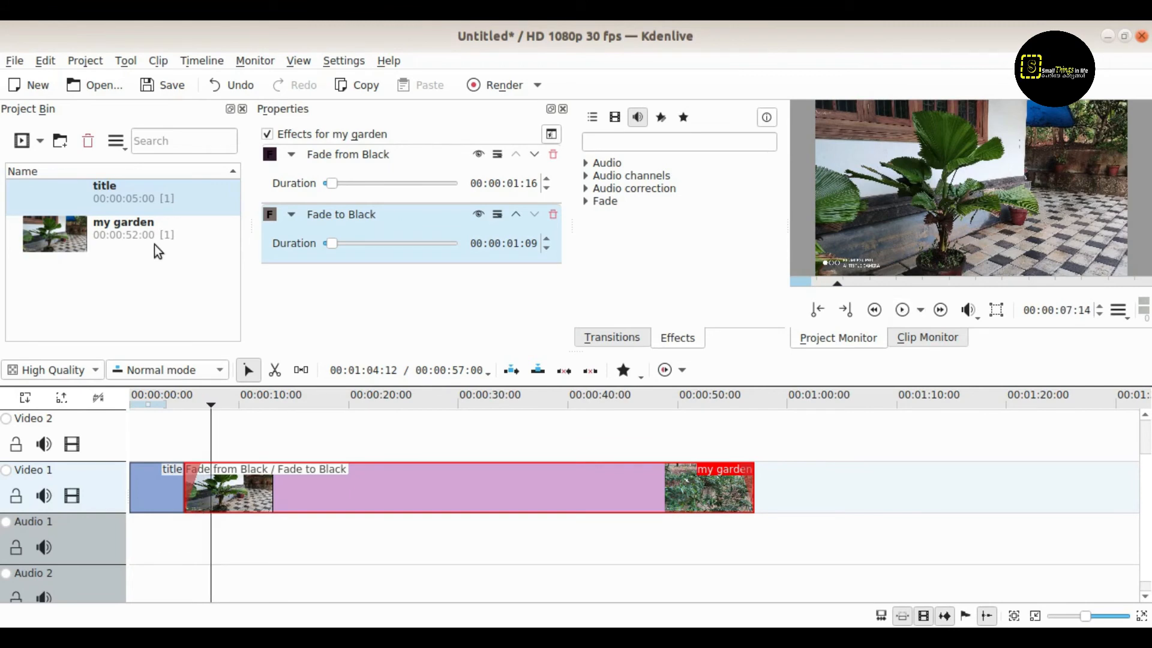
Create a second title clip with red text over the visible photo background and place it on Video 2 at about 7 seconds.
{"action": "left_click", "coordinate": [40, 143]}
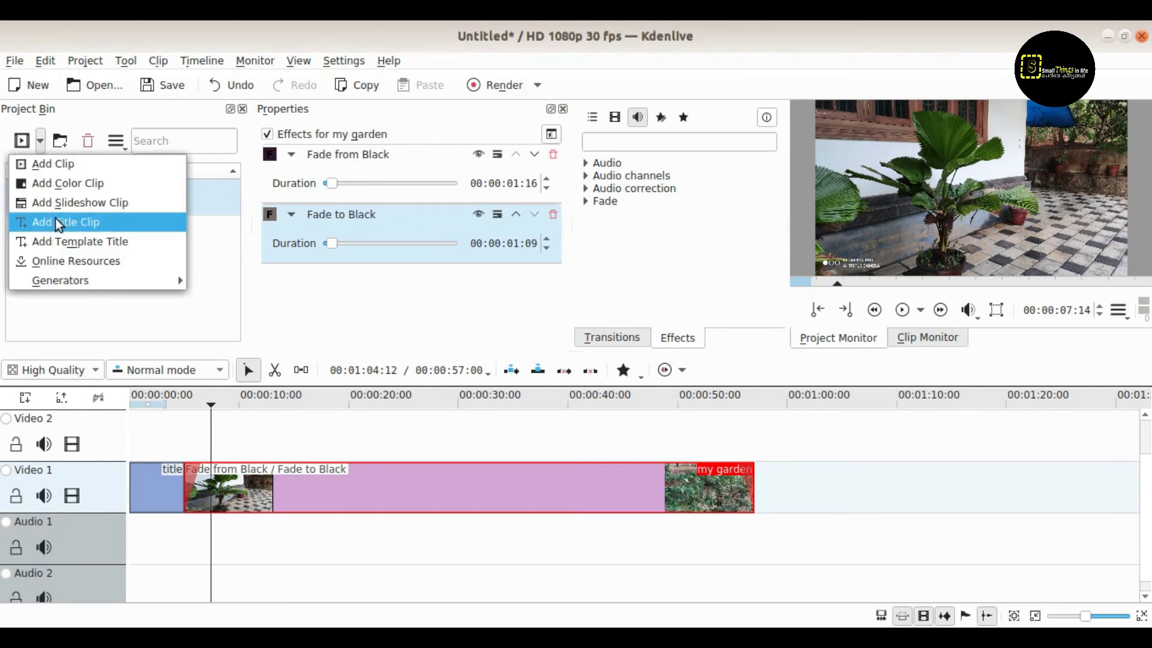
{"action": "left_click", "coordinate": [55, 220]}
{"action": "left_click", "coordinate": [354, 609]}
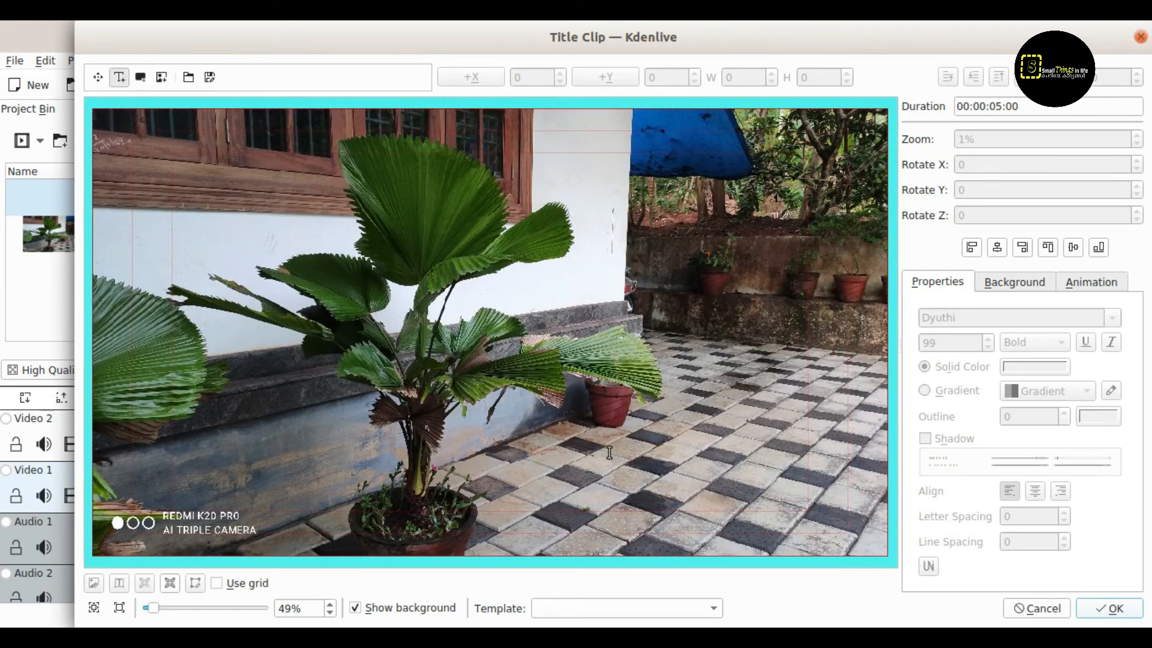
{"action": "left_click", "coordinate": [1109, 608]}
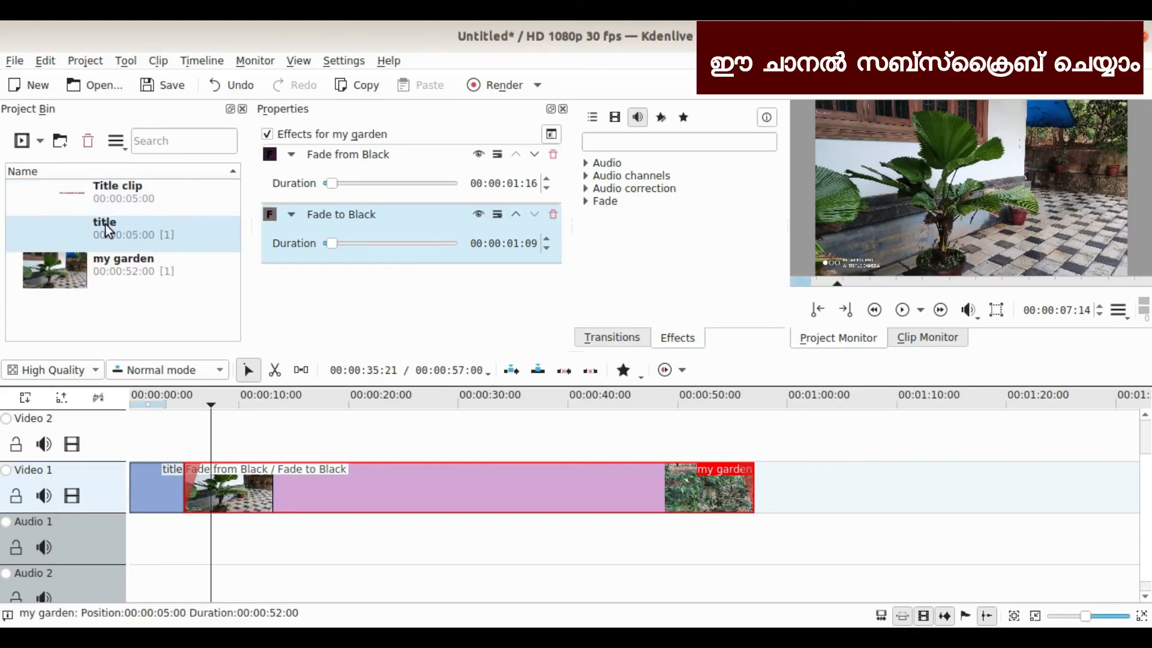
{"action": "left_click_drag", "start_coordinate": [105, 230], "coordinate": [202, 454]}
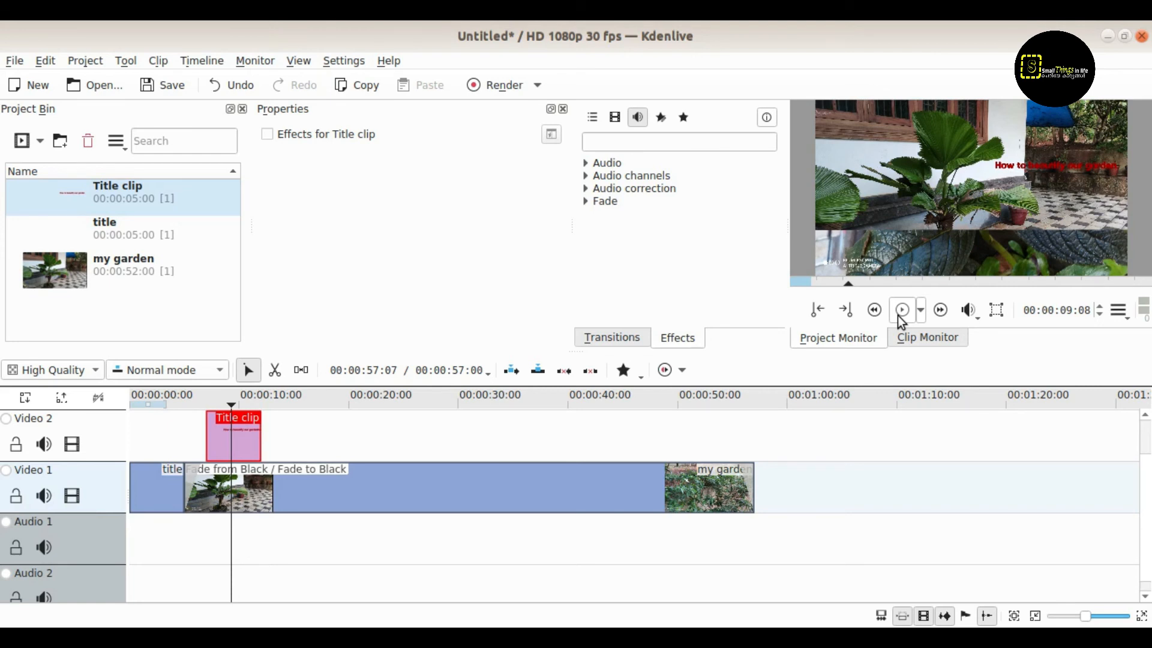
Import Dance_of_the_Mammoths.mp3 from the My garden folder on the Desktop and place it at the start of Audio 1.
{"action": "left_click", "coordinate": [40, 142]}
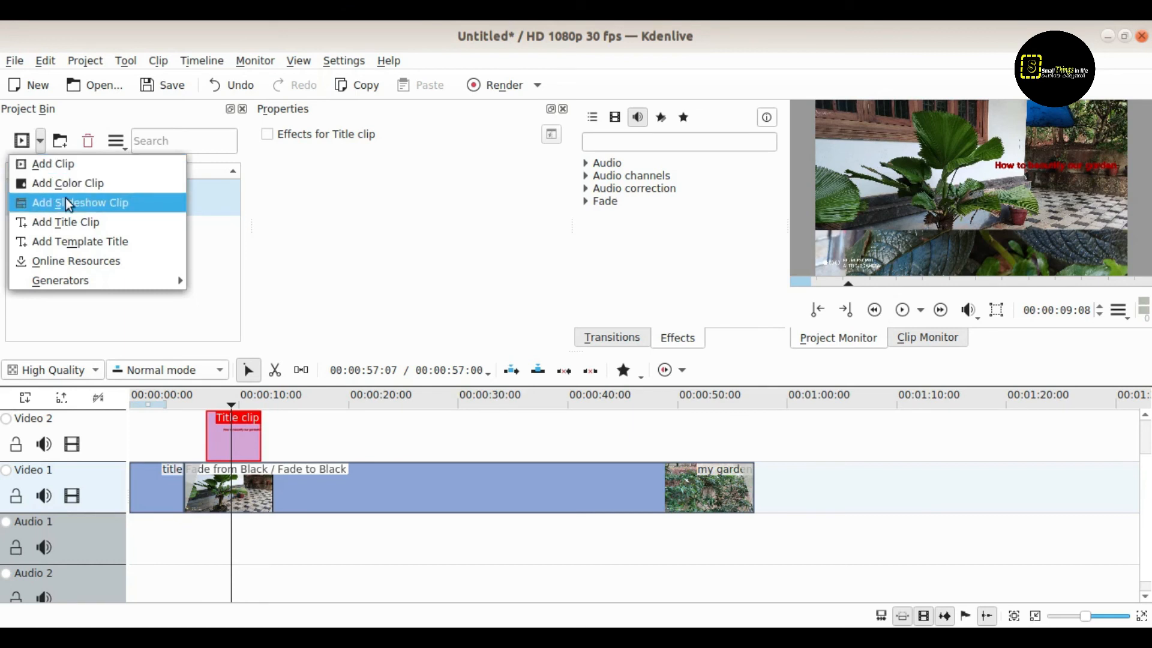
{"action": "left_click", "coordinate": [83, 163]}
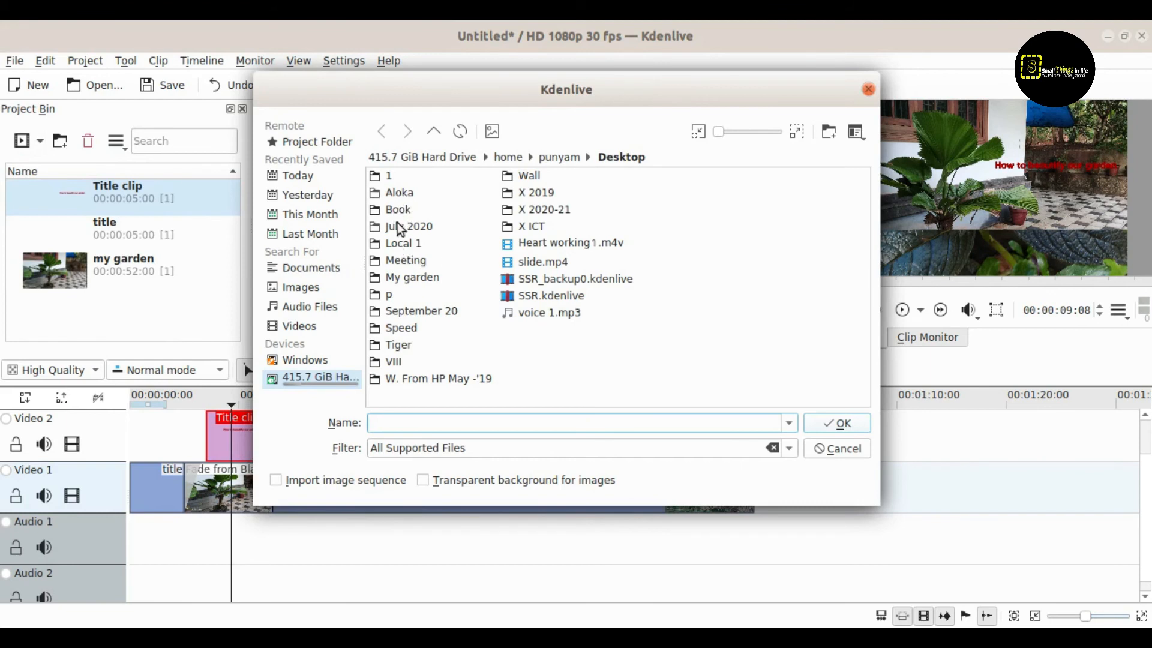
{"action": "left_click", "coordinate": [413, 277]}
{"action": "double_click", "coordinate": [412, 276]}
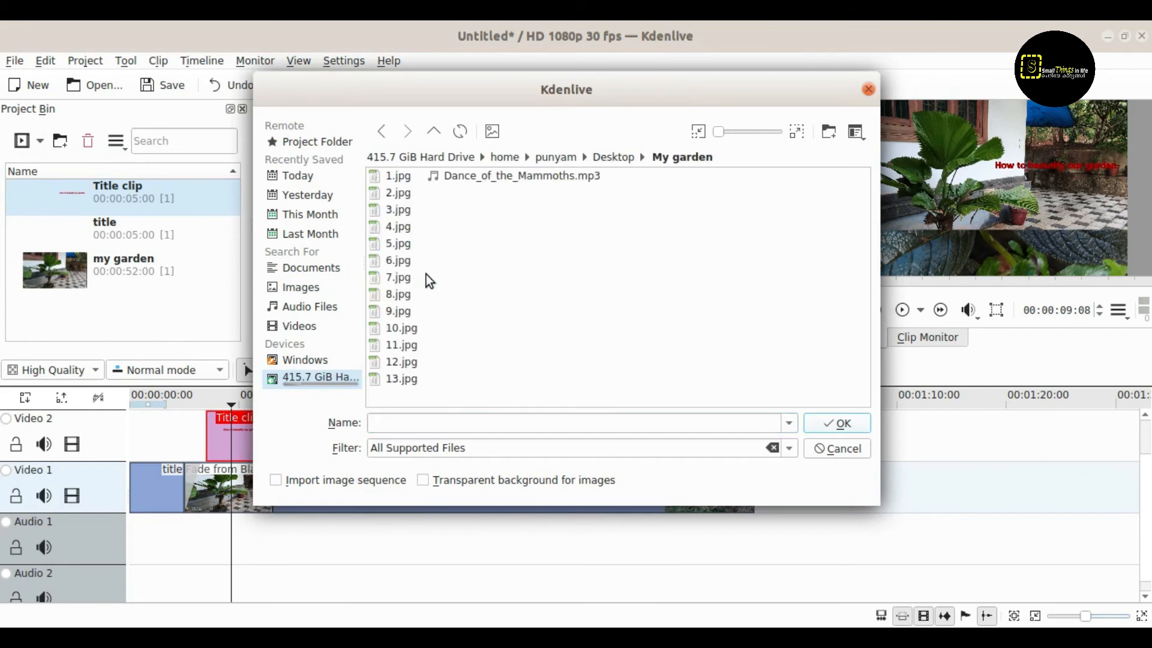
{"action": "left_click", "coordinate": [503, 175]}
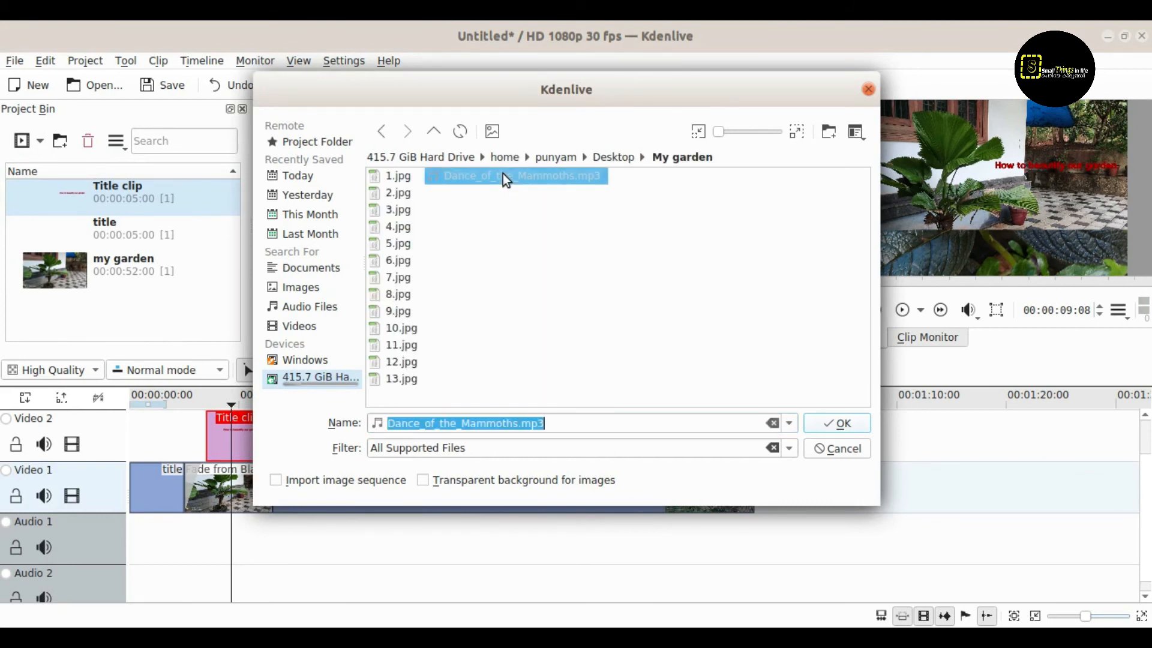
{"action": "left_click", "coordinate": [837, 424]}
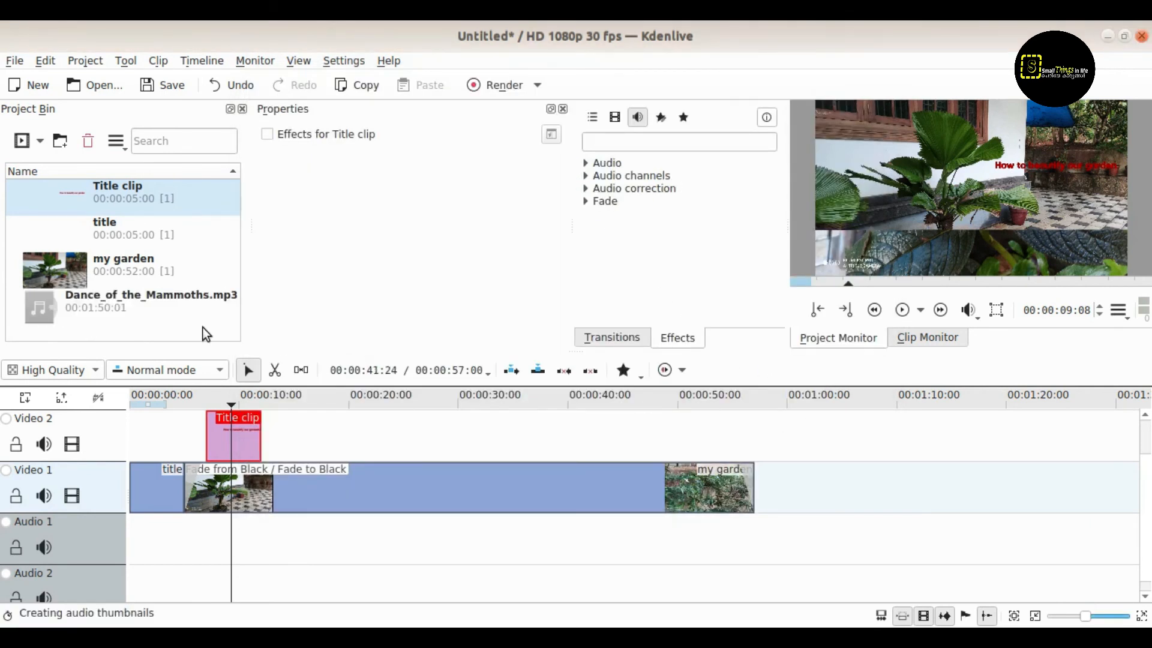
{"action": "left_click_drag", "start_coordinate": [104, 301], "coordinate": [137, 538]}
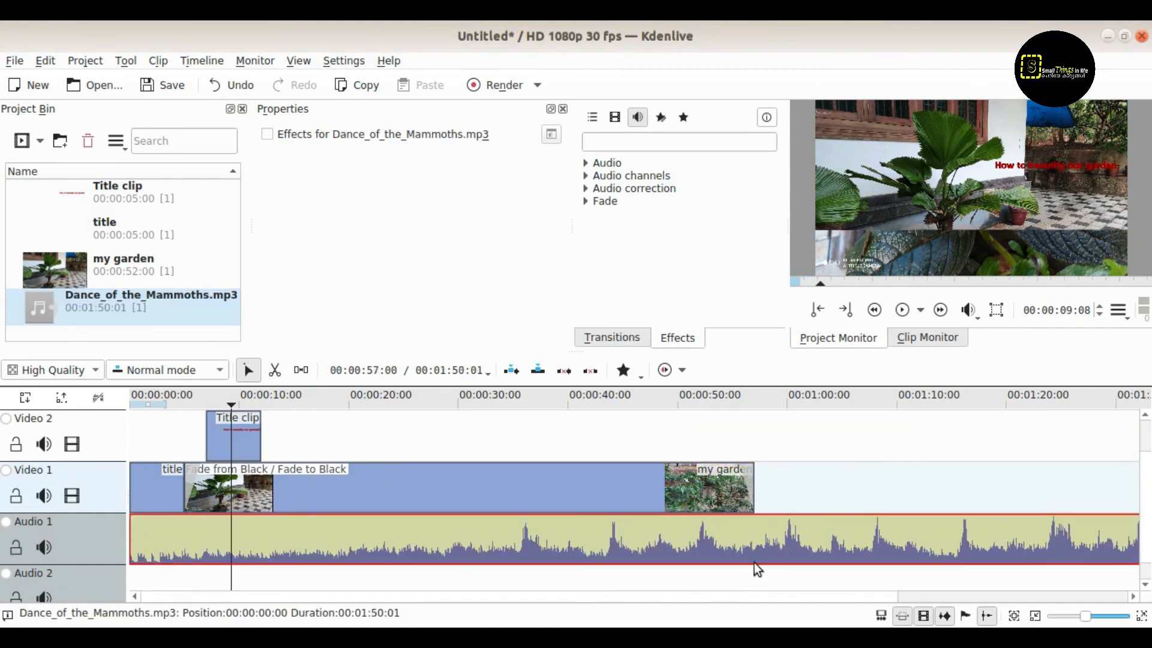
Cut the music on Audio 1 at the end of the "my garden" clip and delete the excess part.
{"action": "left_click", "coordinate": [275, 370]}
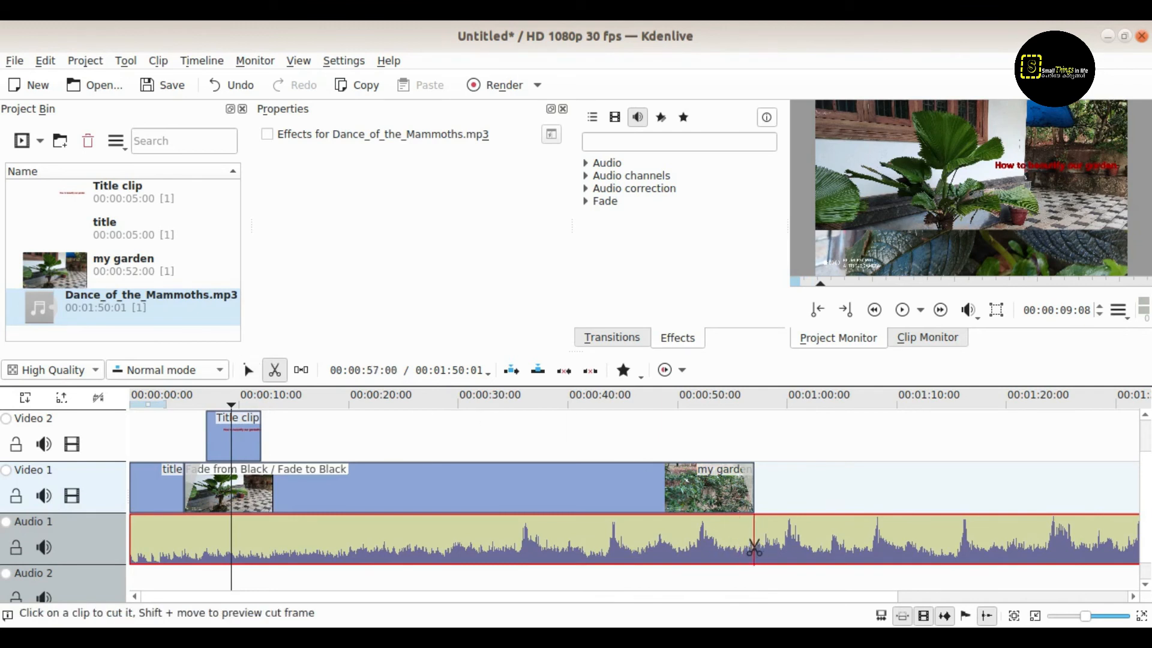
{"action": "left_click", "coordinate": [754, 546]}
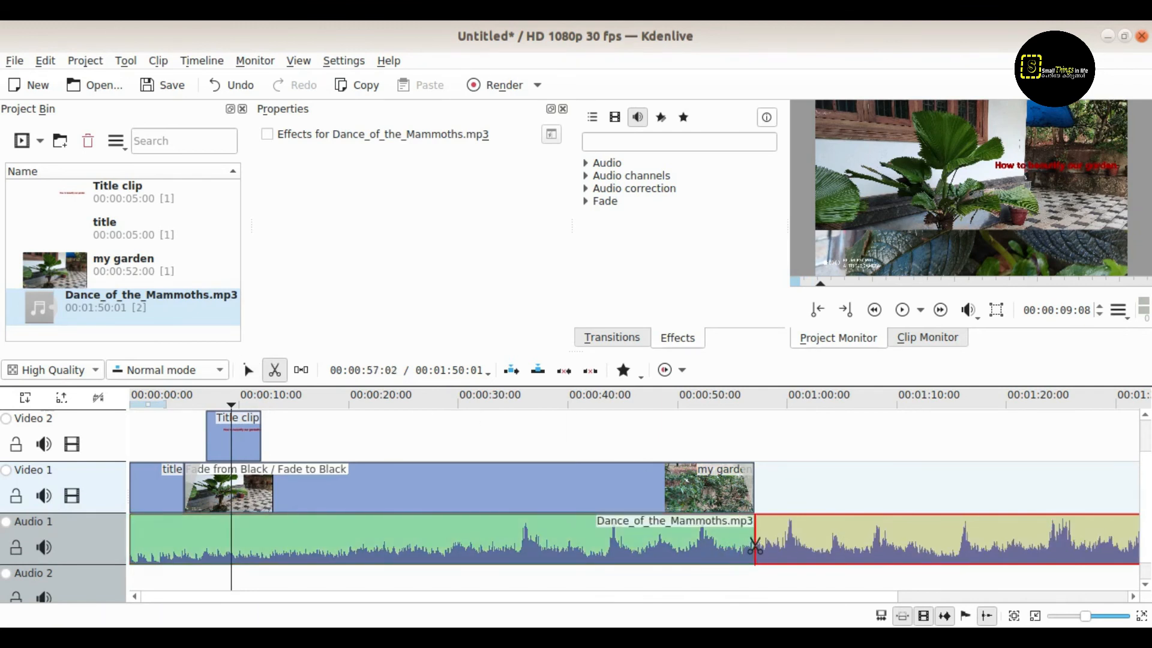
{"action": "left_click", "coordinate": [249, 373]}
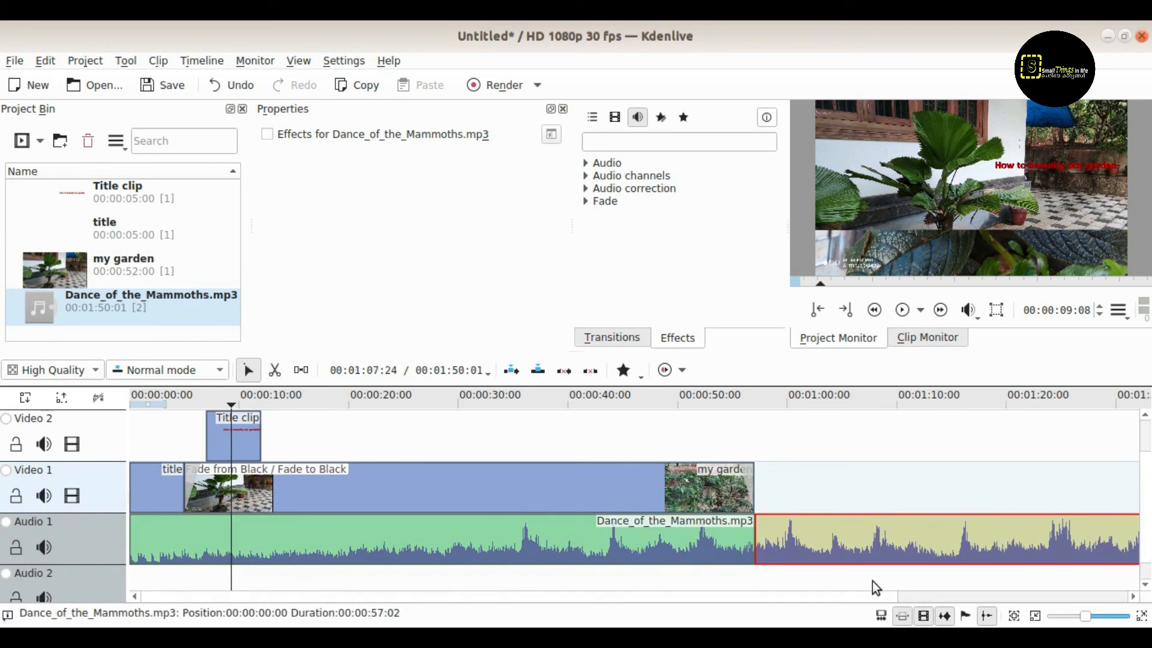
{"action": "key", "text": "Delete"}
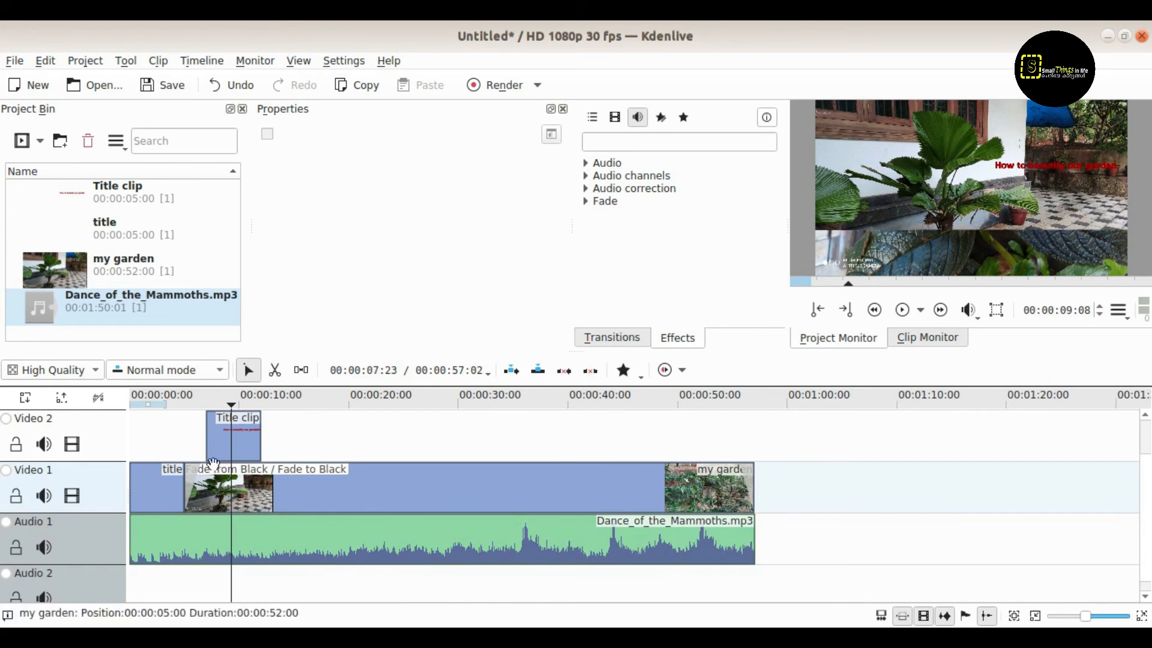
Preview the project from the beginning and apply Volume (keyframable) with a gain of 10dB to the music clip.
{"action": "left_click", "coordinate": [133, 400]}
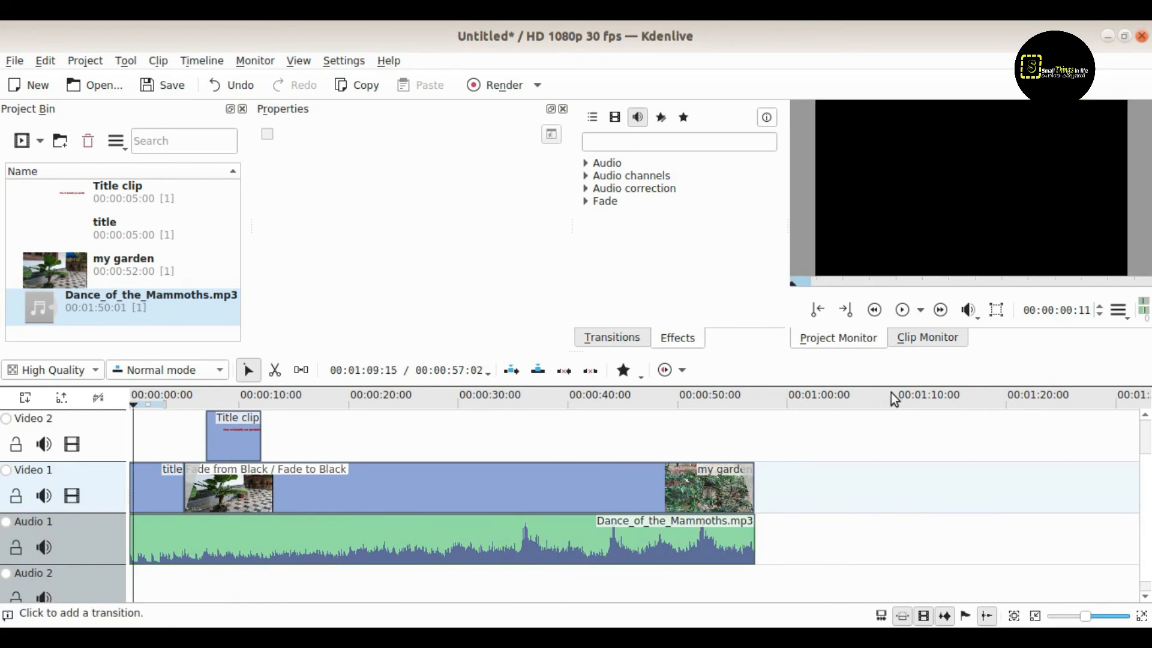
{"action": "left_click", "coordinate": [904, 314]}
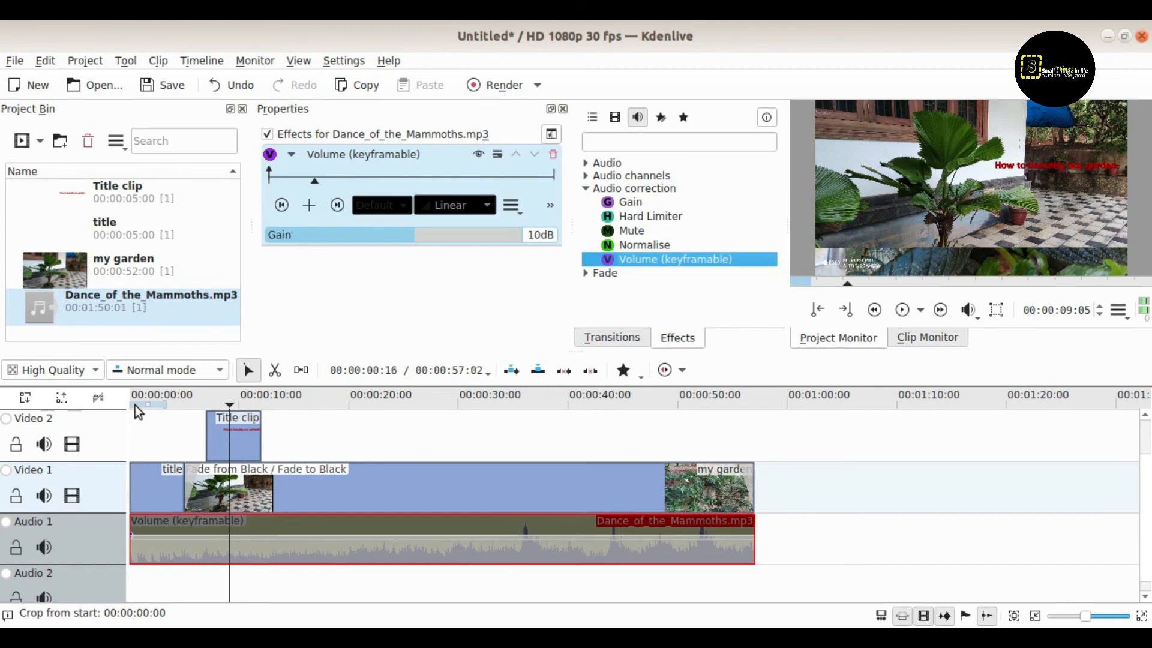
{"action": "left_click", "coordinate": [132, 402]}
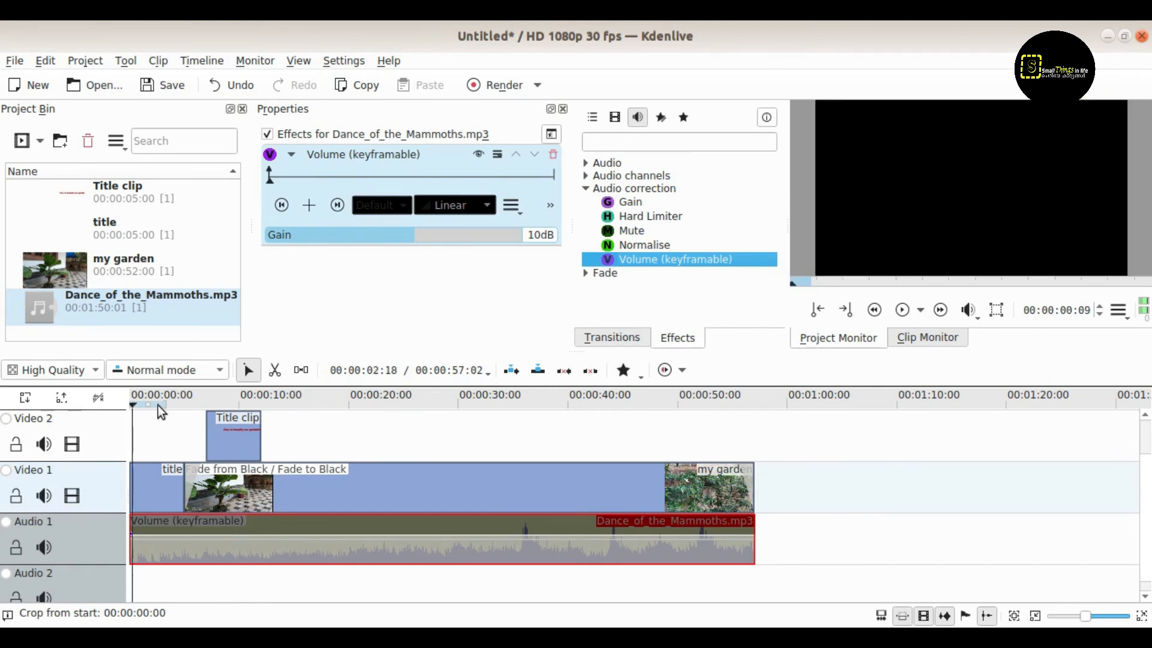